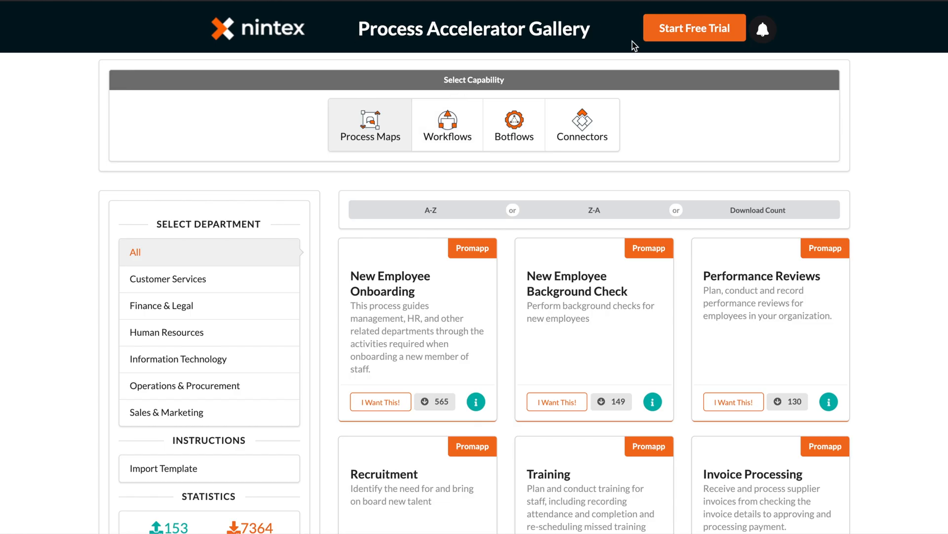
- Show the workflow templates in the gallery and browse to the CCPA Request for Information or Removal template
click(441, 130)
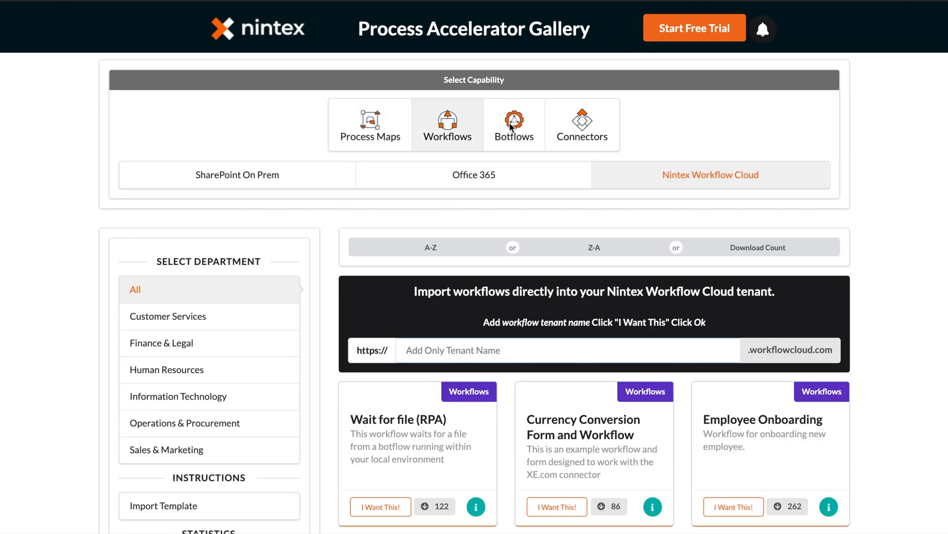
scroll(739, 181, down, 20)
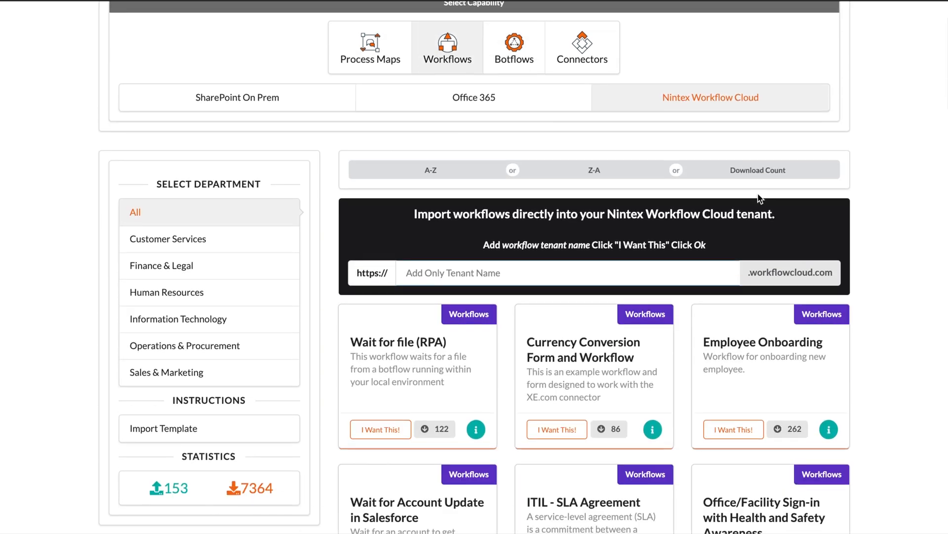
scroll(757, 193, down, 10)
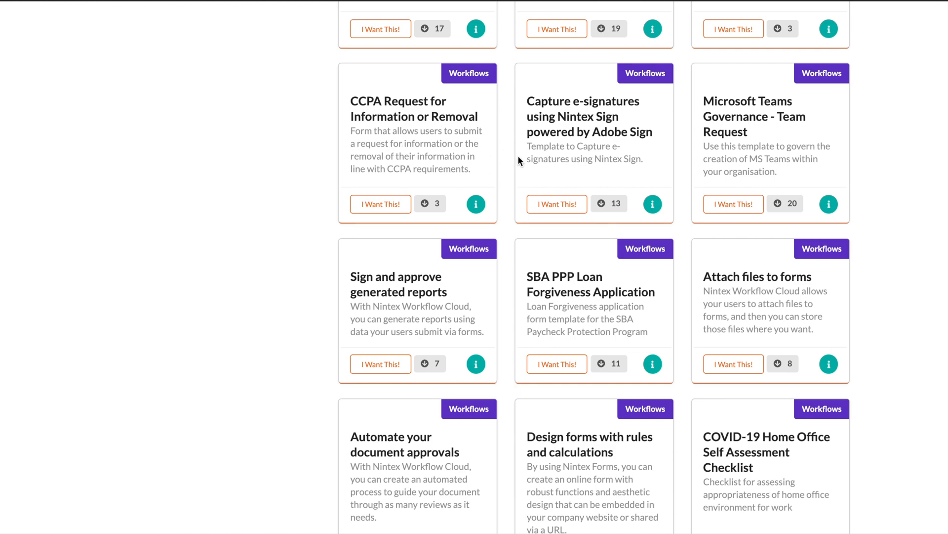
- Enter ntxsuccessops as the workflow tenant name and request the CCPA Request for Information or Removal template
scroll(517, 155, up, 10)
click(489, 352)
text(ntxsuccessops)
scroll(455, 352, down, 20)
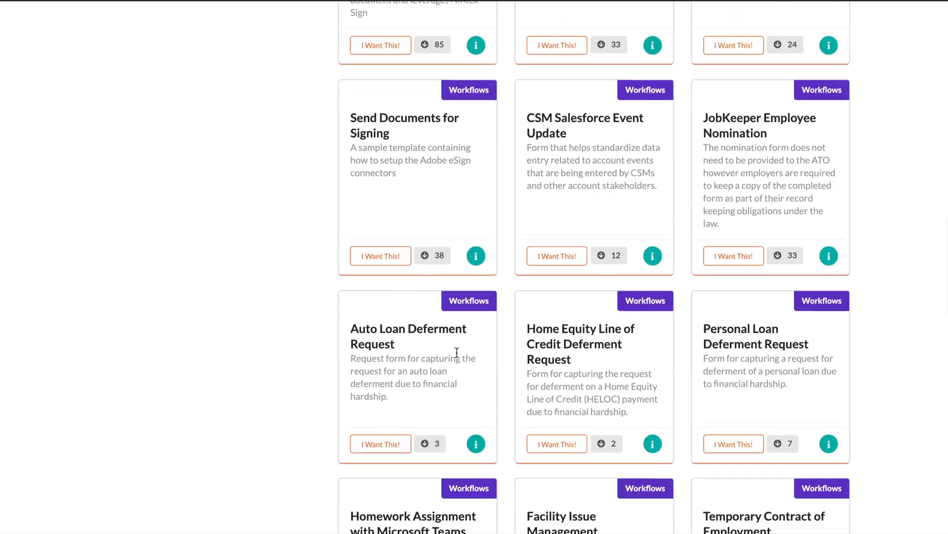
scroll(457, 353, down, 5)
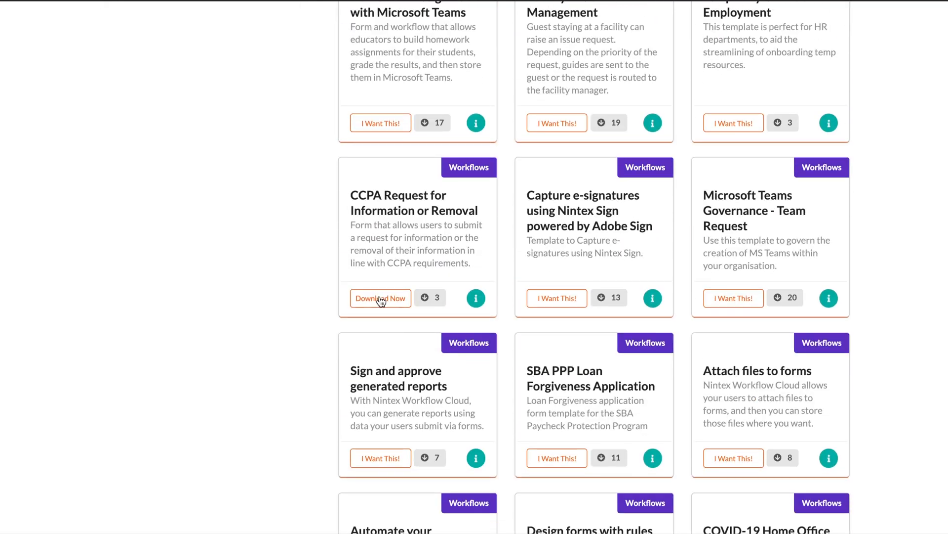
click(380, 298)
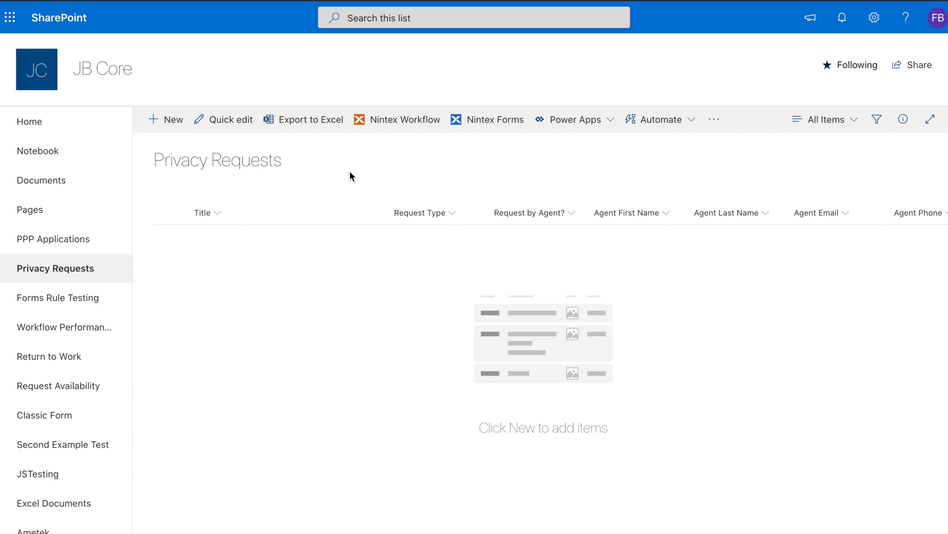
- In SharePoint, open the settings of the Privacy Requests list and review its column names, types and required flags
click(875, 17)
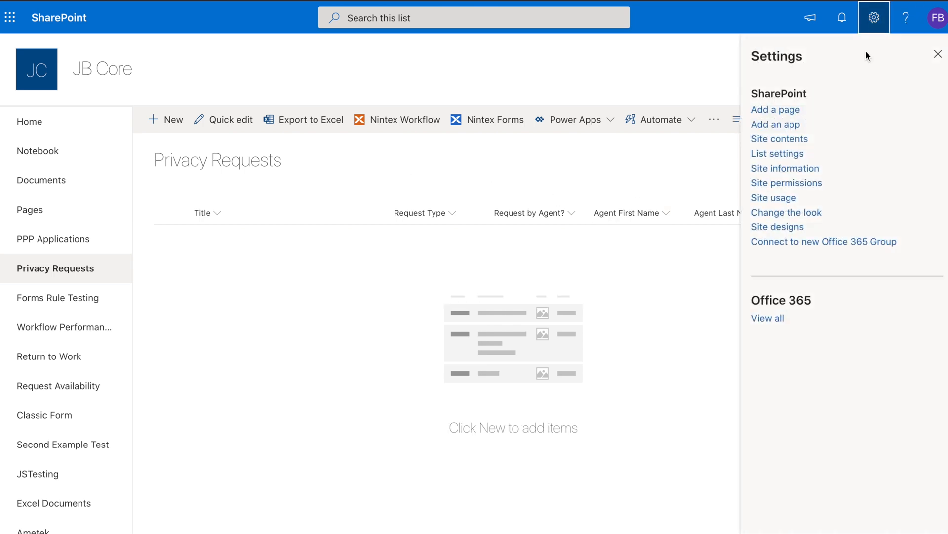
click(779, 160)
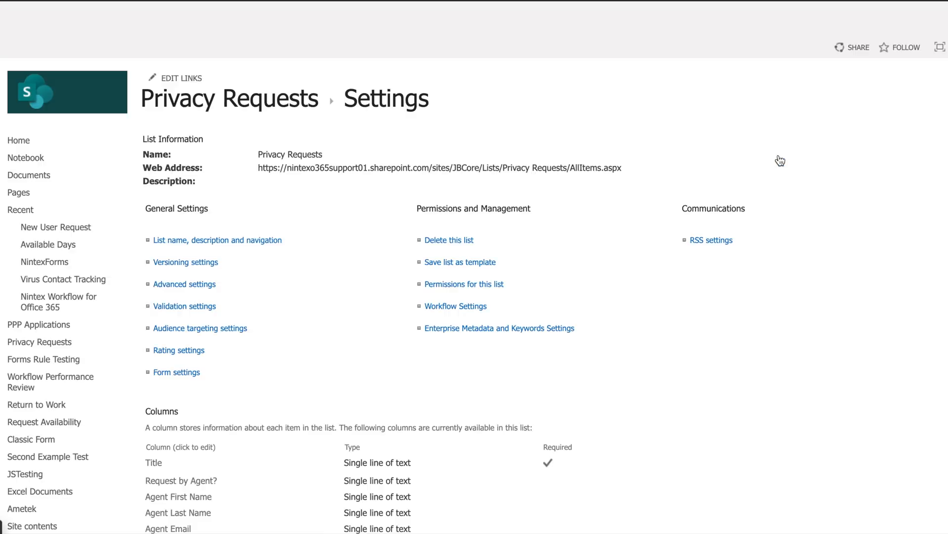
scroll(636, 307, down, 7)
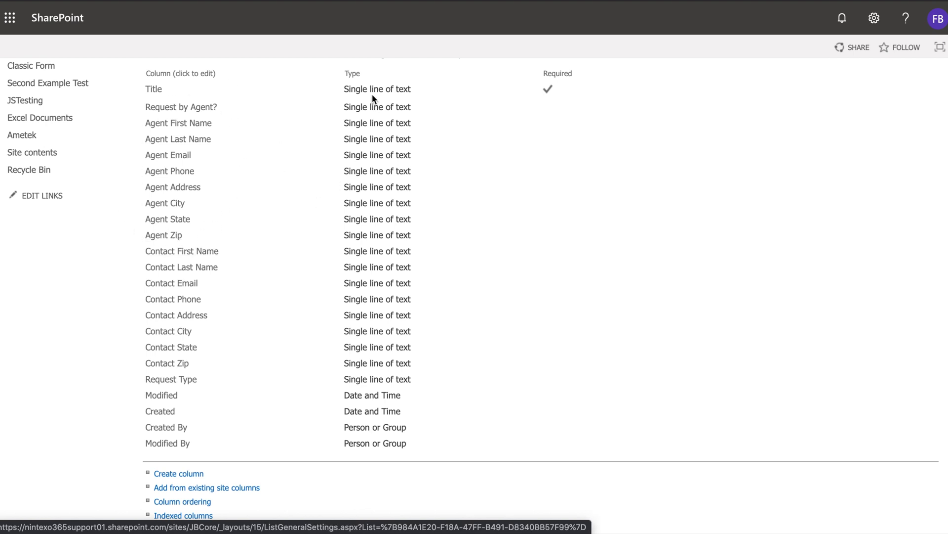
scroll(367, 219, up, 3)
scroll(367, 219, up, 3)
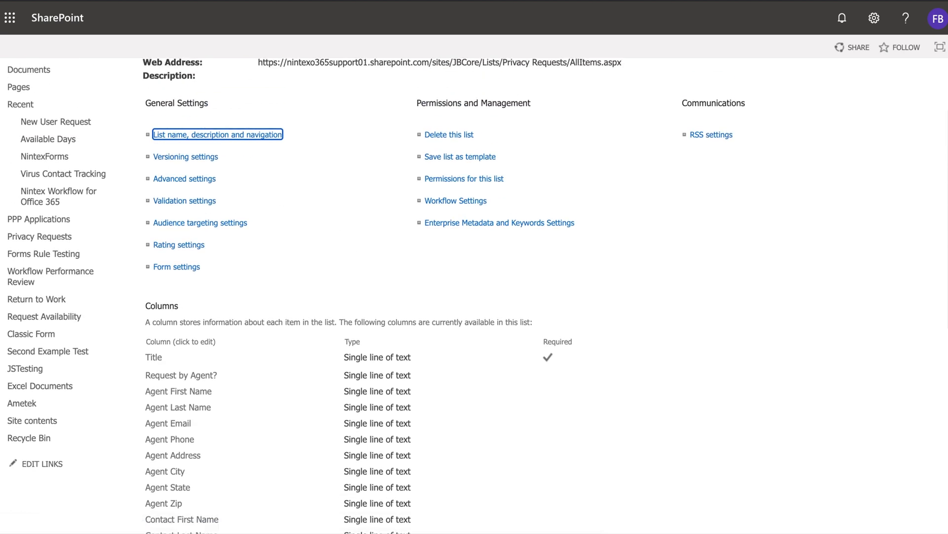
- Return to the Privacy Requests list view and examine the agent and contact columns across the list
click(15, 1)
scroll(405, 267, right, 10)
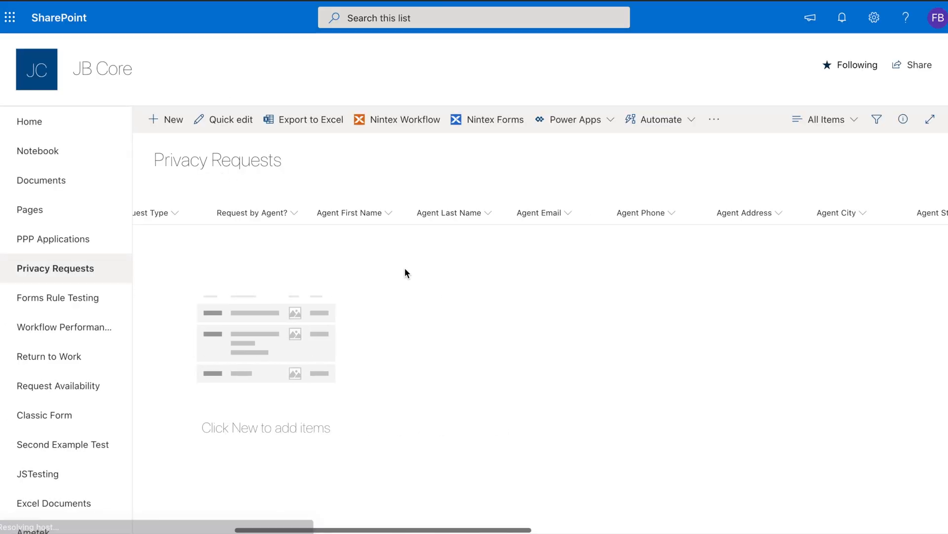
scroll(725, 265, right, 15)
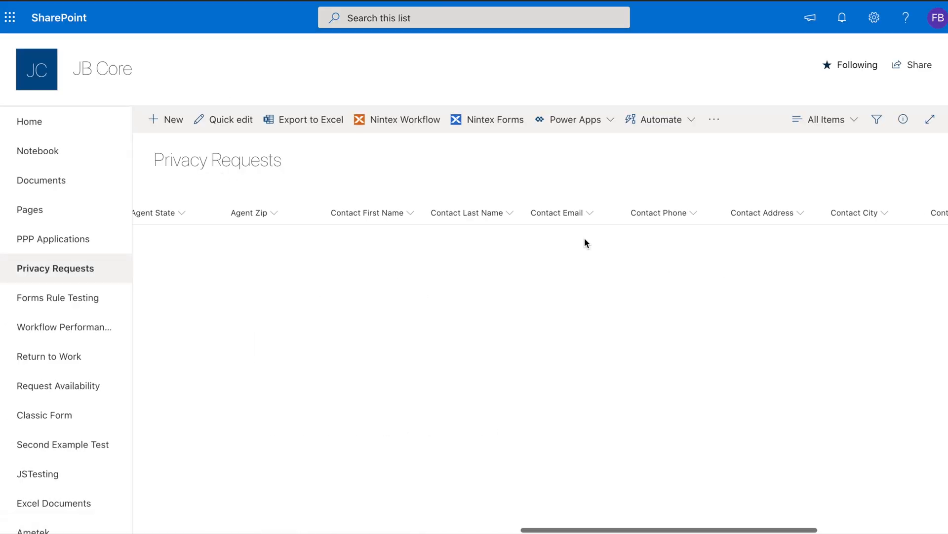
scroll(786, 235, right, 2)
scroll(786, 235, left, 20)
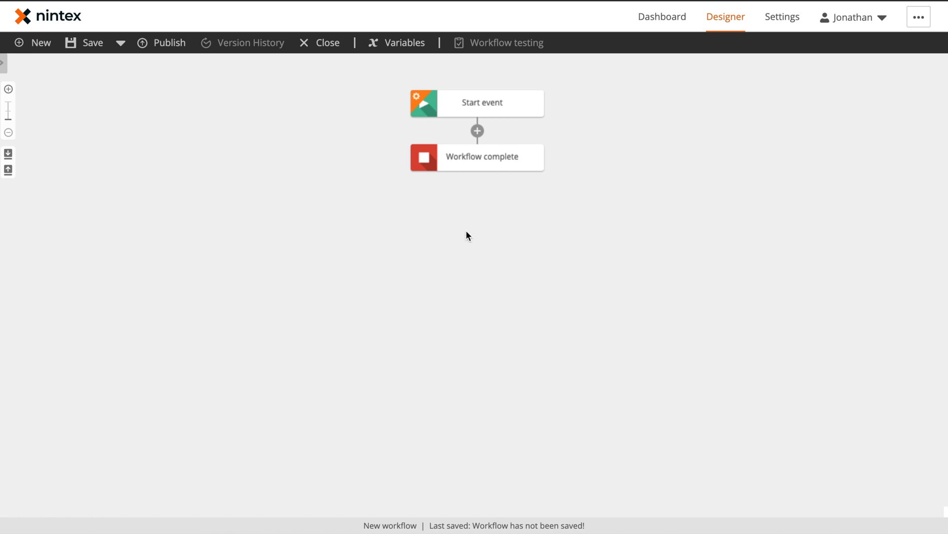
- In the Nintex workflow designer, start the workflow from a form available to anyone with the form URL and open its form designer
click(474, 104)
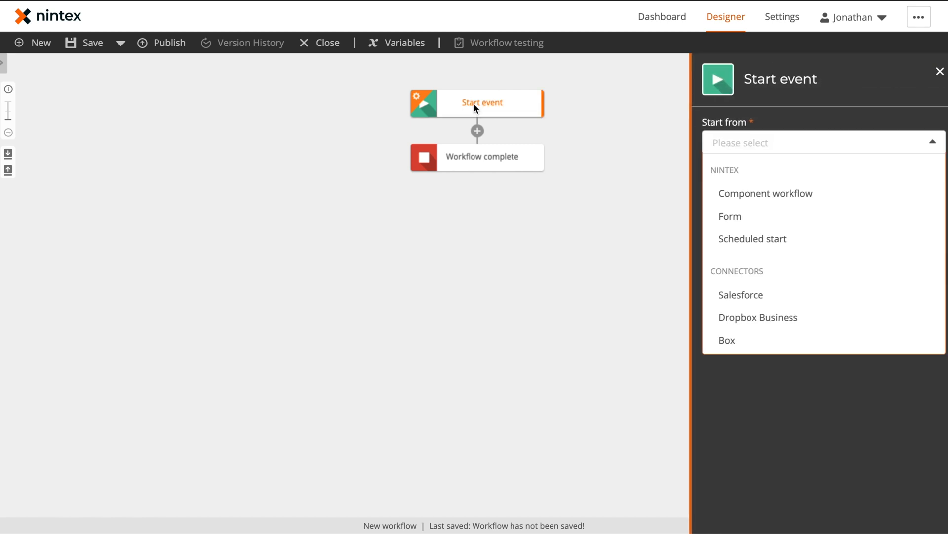
click(743, 216)
click(717, 309)
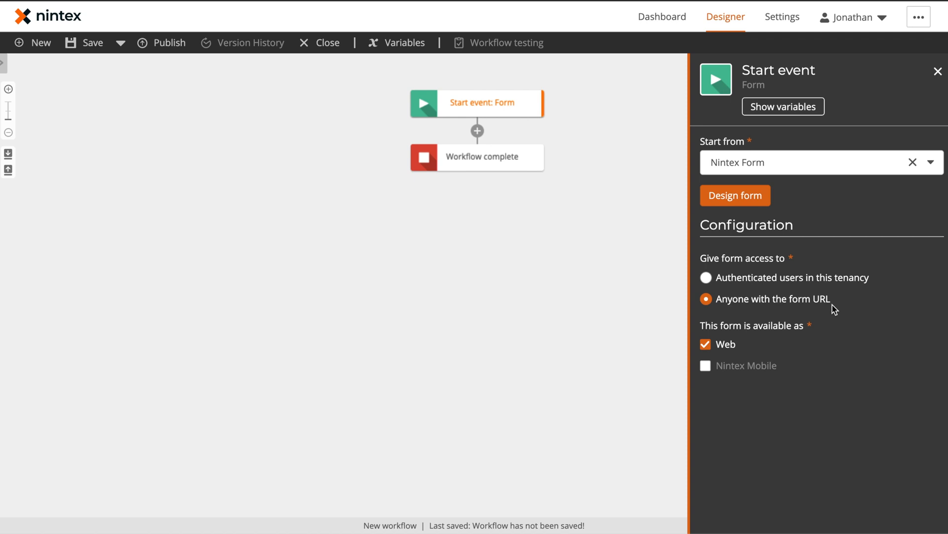
click(747, 196)
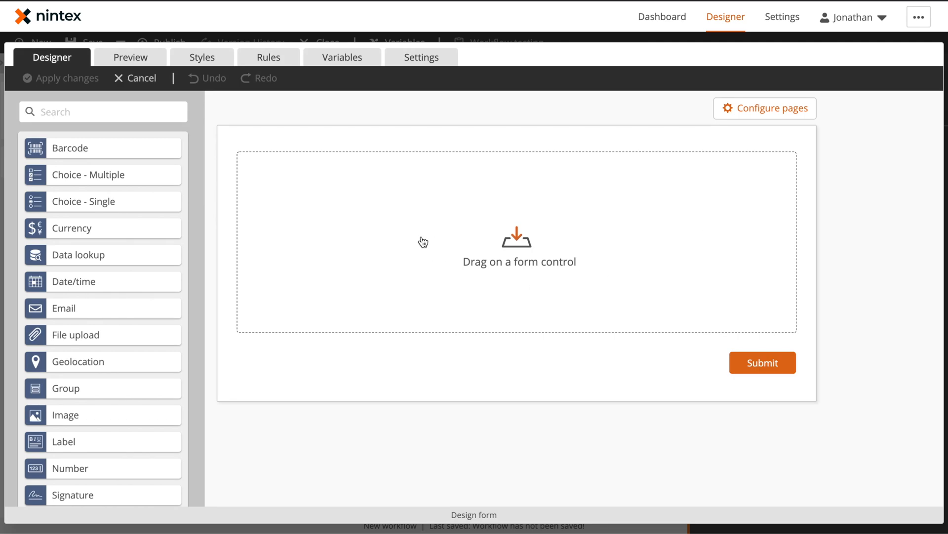
- Add a label named Title to the blank form with the text "Consumer Privacy Request Form"
drag(69, 442, 464, 200)
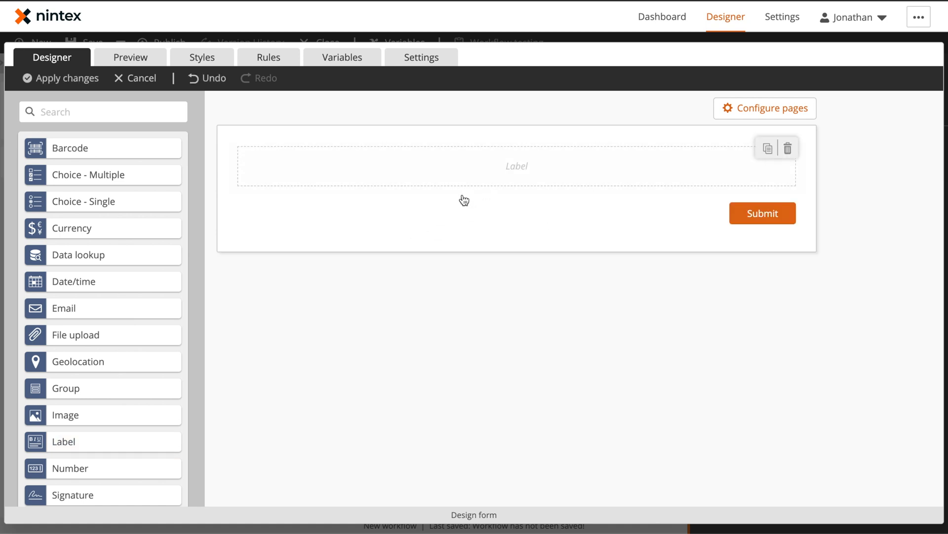
click(537, 176)
triple_click(769, 189)
text(Title)
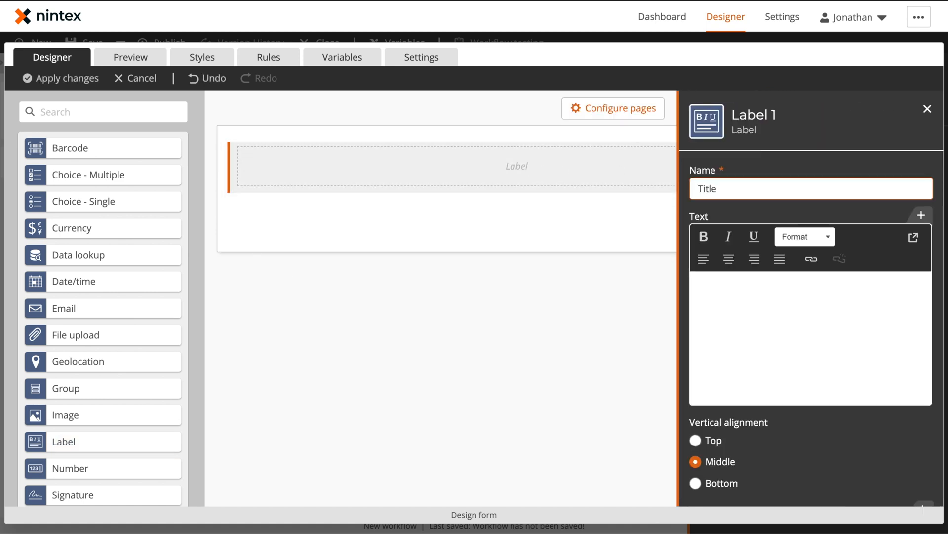
click(747, 292)
text(Consu)
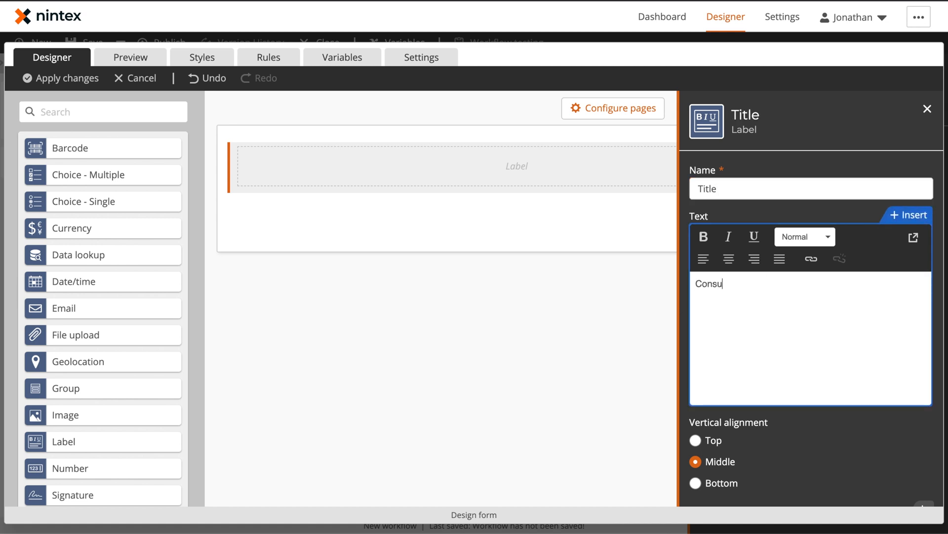
text(mer Privacy Request Form)
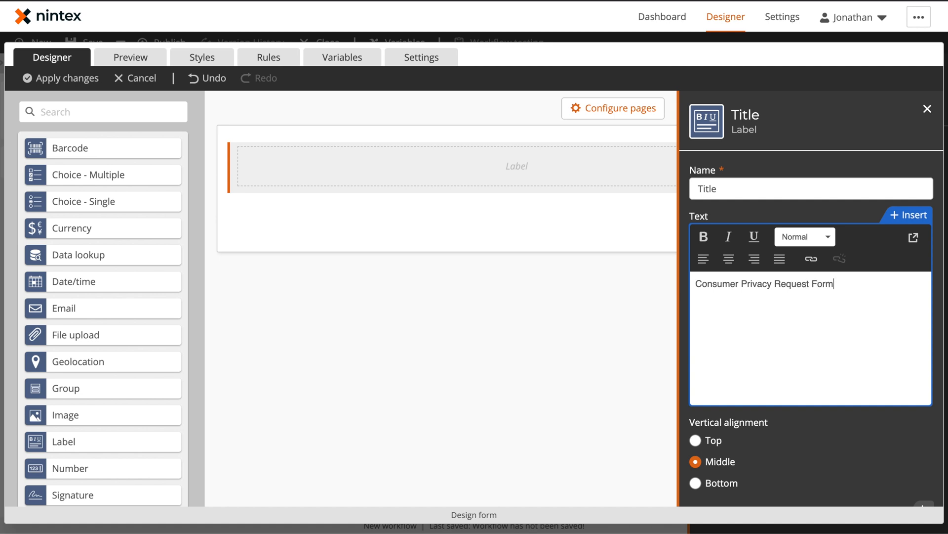
- Format the title label's text as Heading 1 and close the label's settings
triple_click(793, 285)
click(818, 236)
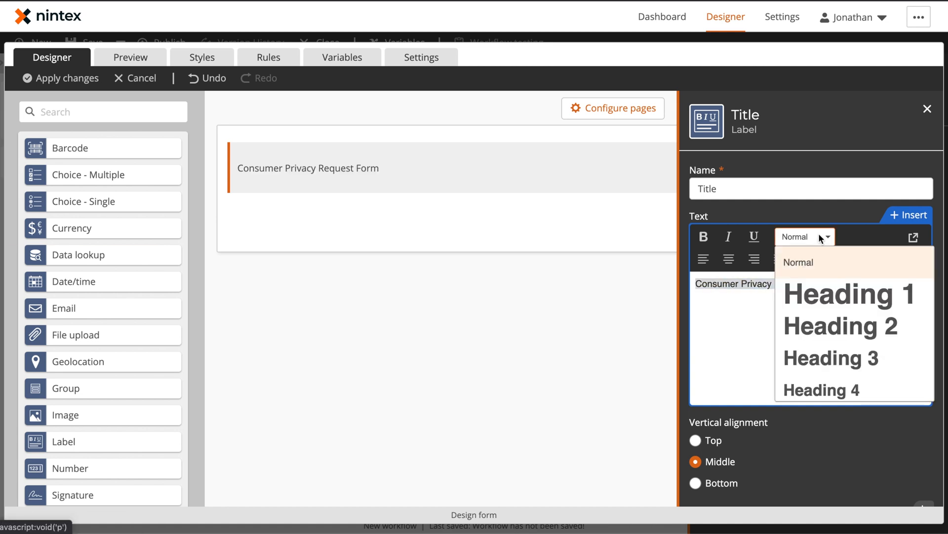
click(838, 302)
click(858, 142)
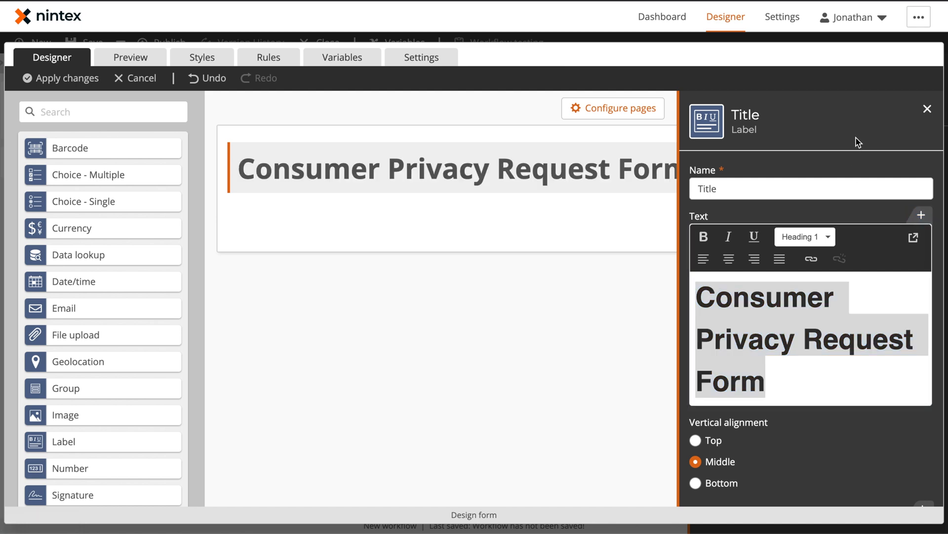
click(458, 280)
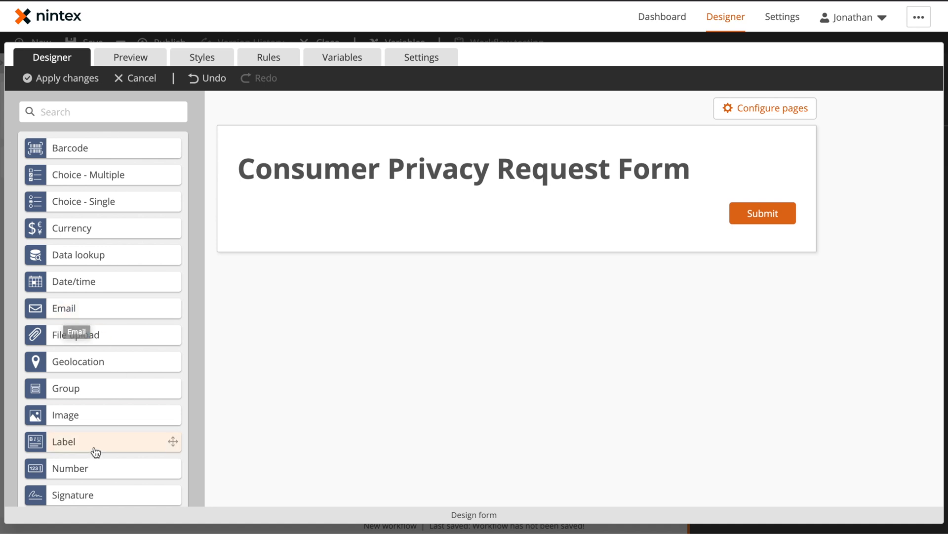
- Add a second label beneath the form title and name it Instructions
drag(89, 441, 470, 224)
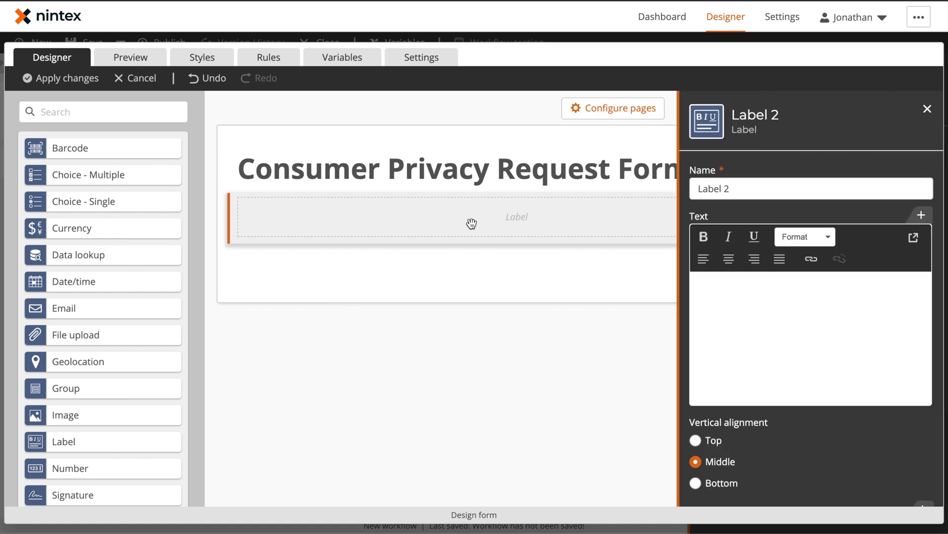
double_click(750, 190)
triple_click(750, 191)
text(Instructions)
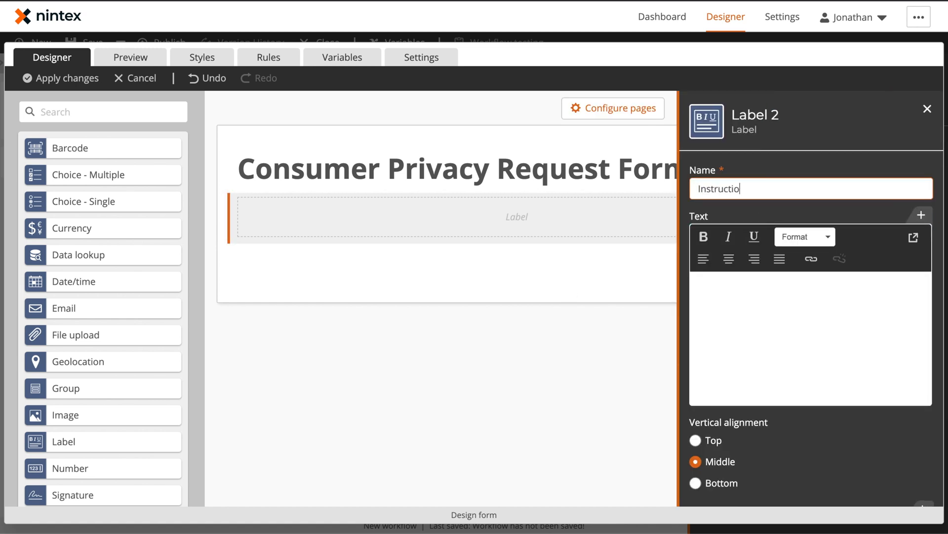
click(833, 168)
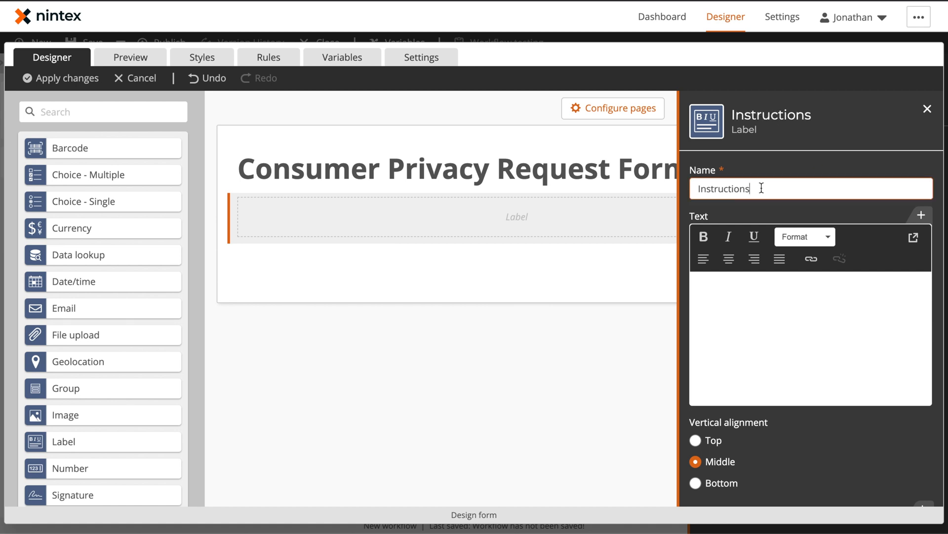
- Paste the CCPA instructions text into the Instructions label, check its <Company> placeholders and display settings, and close the label's settings
click(768, 345)
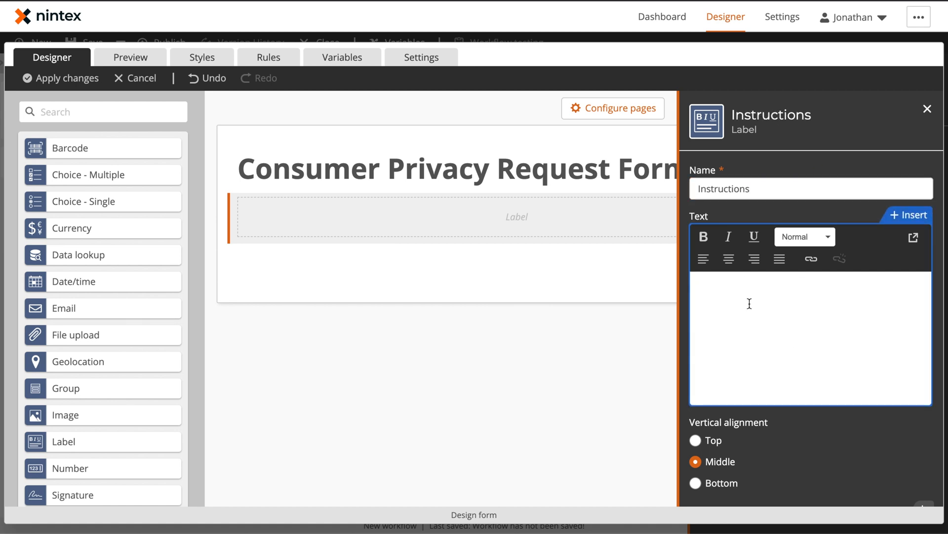
key(ctrl+v)
scroll(782, 323, up, 1)
scroll(782, 322, up, 3)
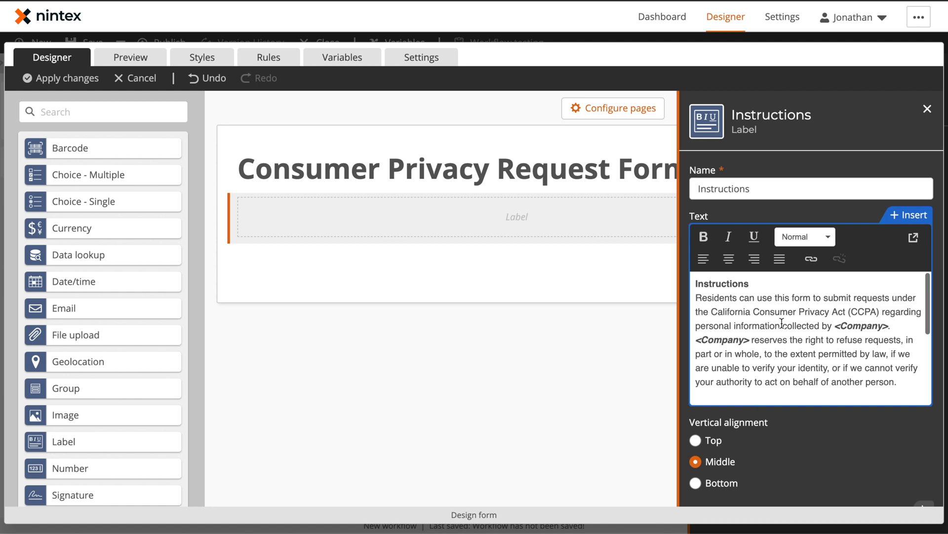
drag(751, 340, 702, 340)
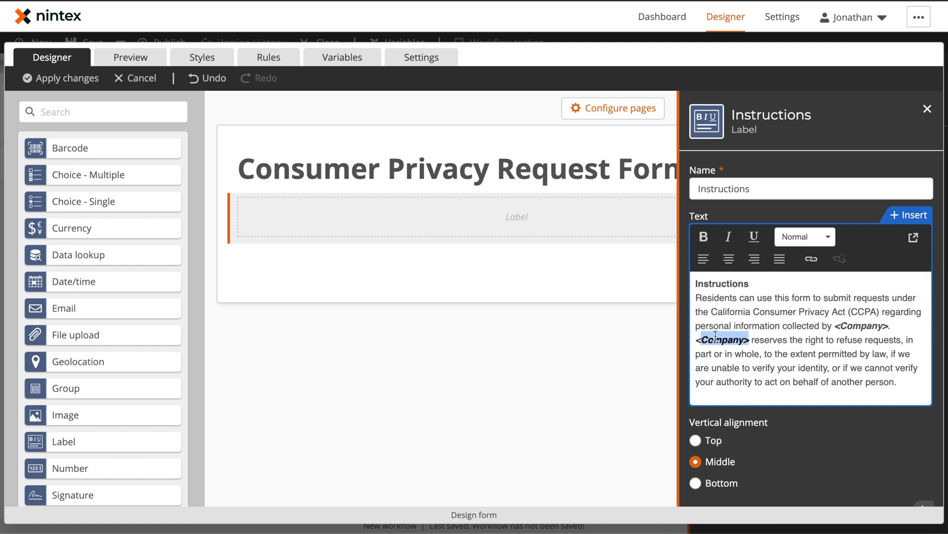
drag(882, 326, 845, 326)
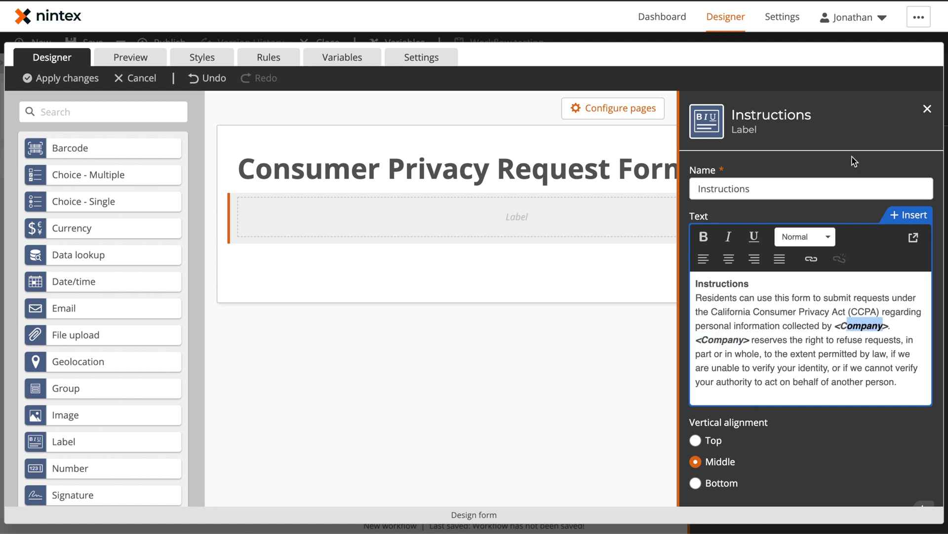
click(817, 156)
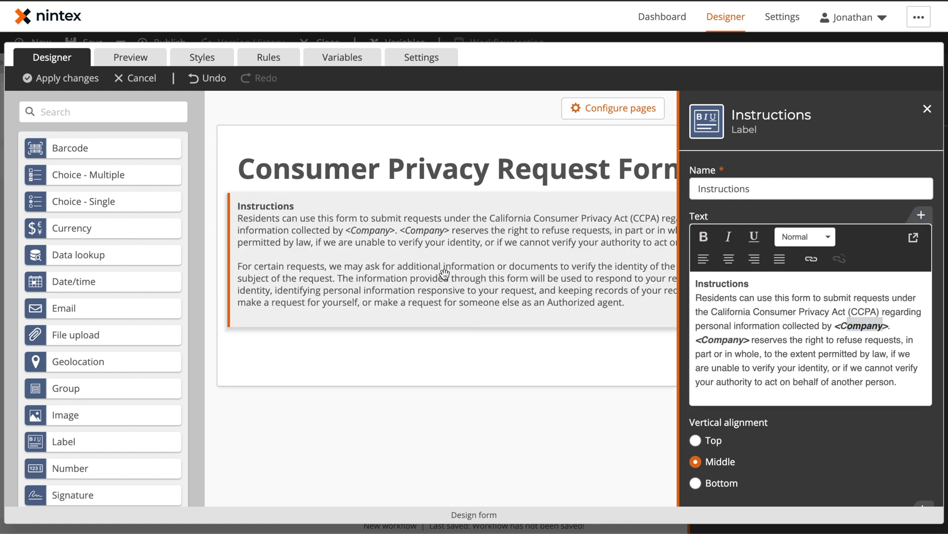
scroll(868, 452, down, 2)
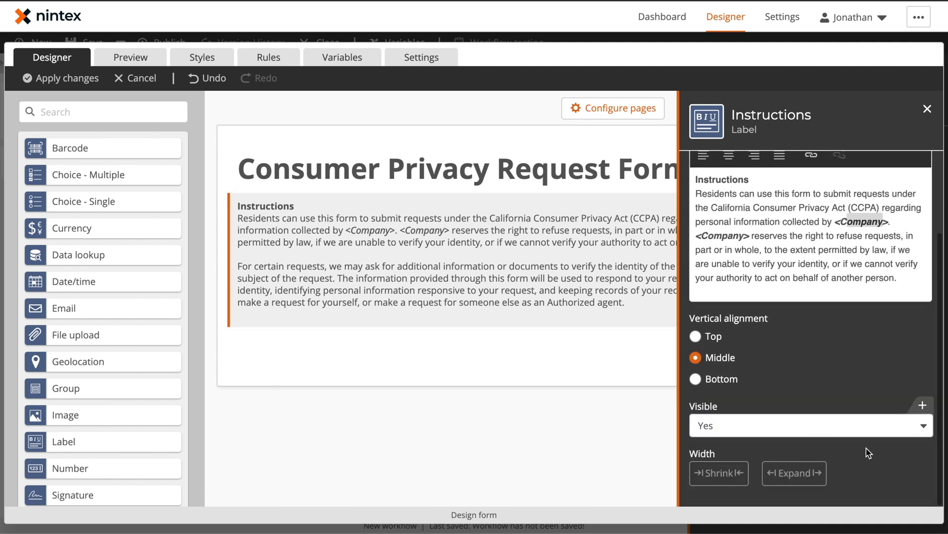
scroll(849, 360, up, 2)
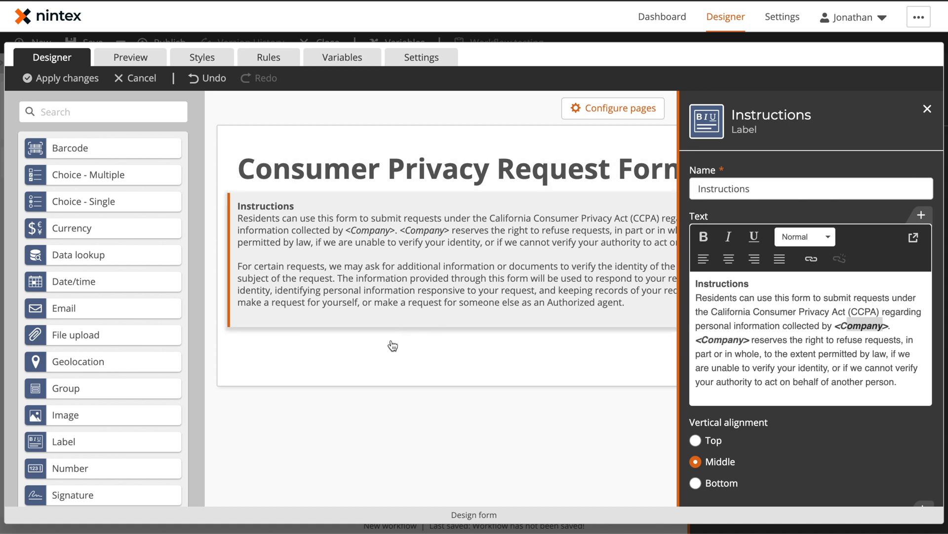
click(465, 408)
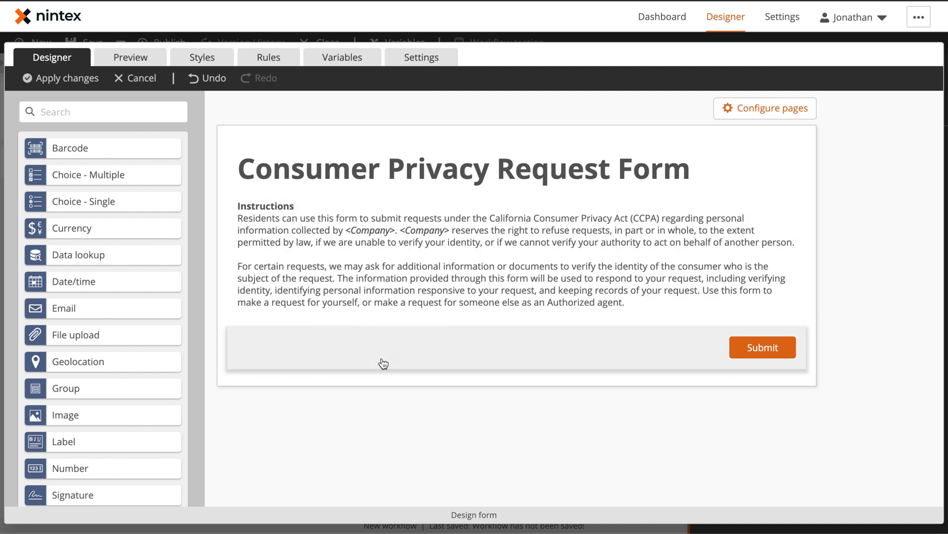
- Add a group beneath the instructions with a label inside it, and name the group Authorized Agent Information
drag(69, 397, 518, 336)
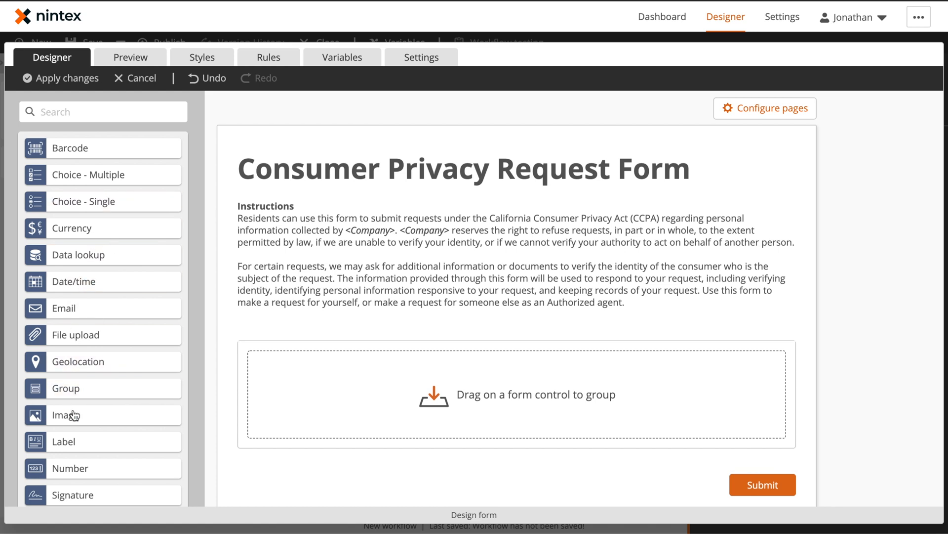
drag(171, 441, 507, 388)
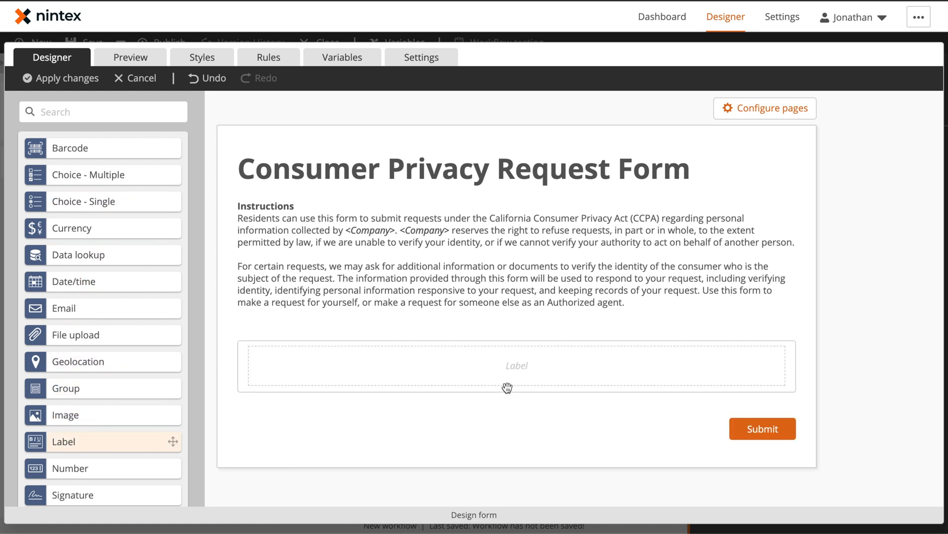
click(517, 334)
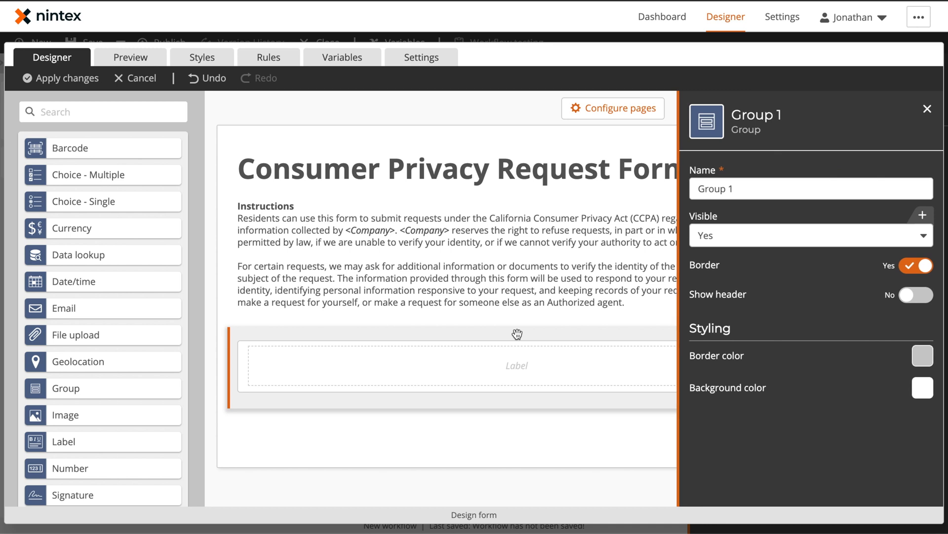
double_click(769, 186)
key(ctrl+a)
text(A)
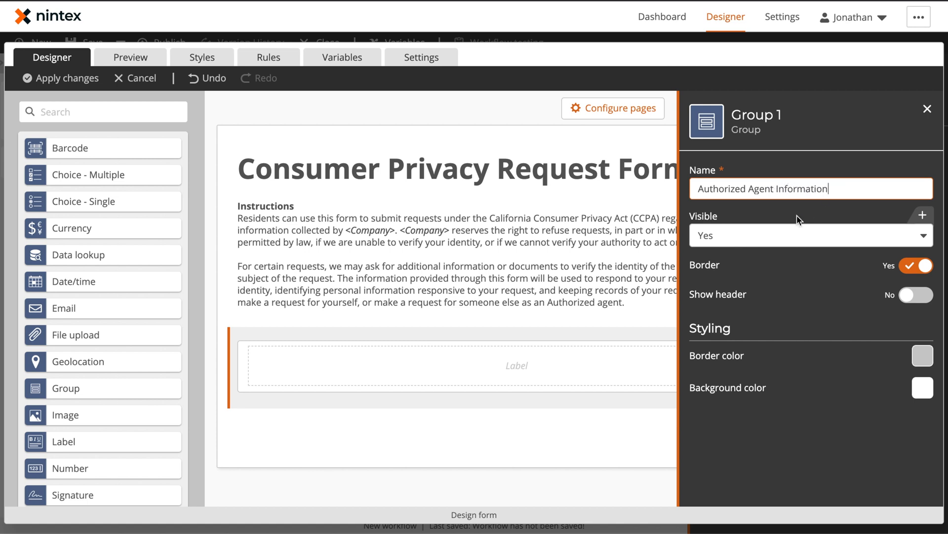
- Show the group's header with the text "What is an 'Authorized Agent'?", a header background and the collapsible option
click(914, 295)
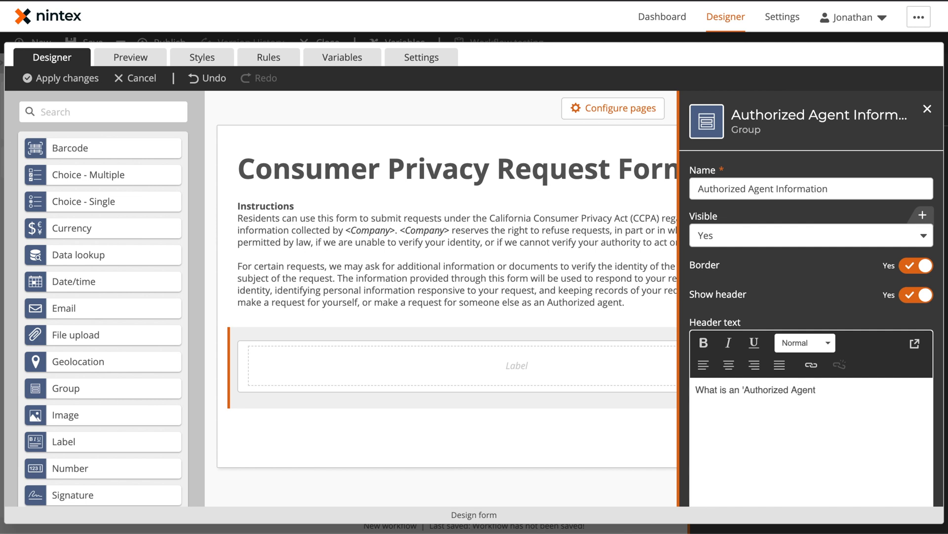
scroll(797, 295, down, 5)
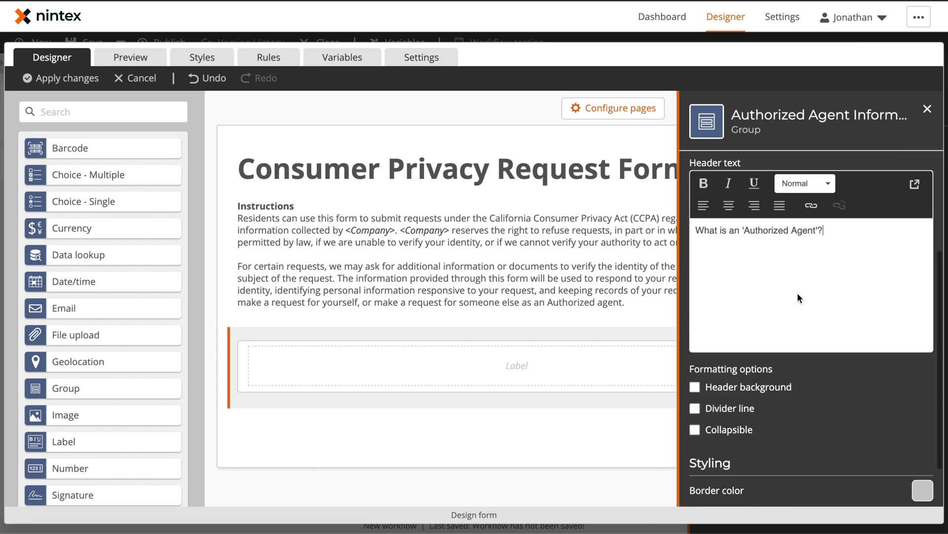
click(750, 349)
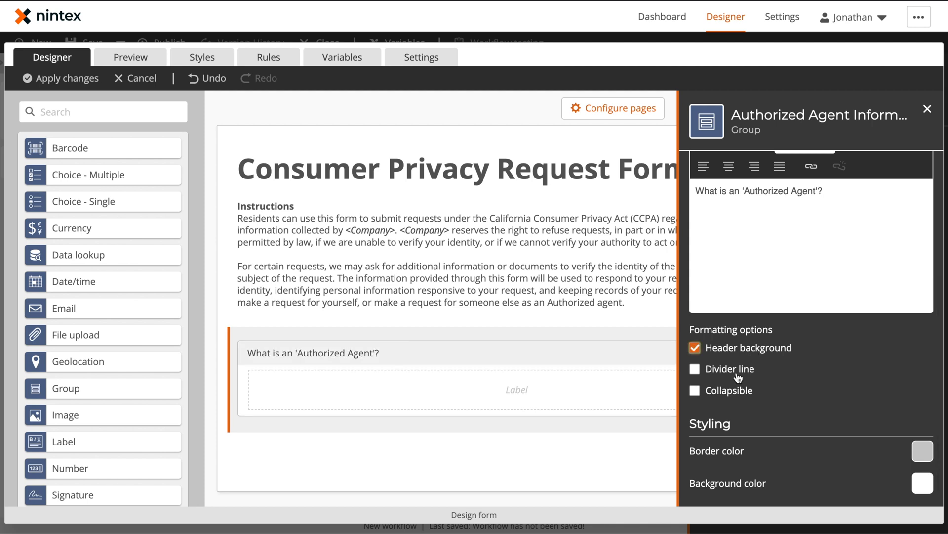
click(721, 392)
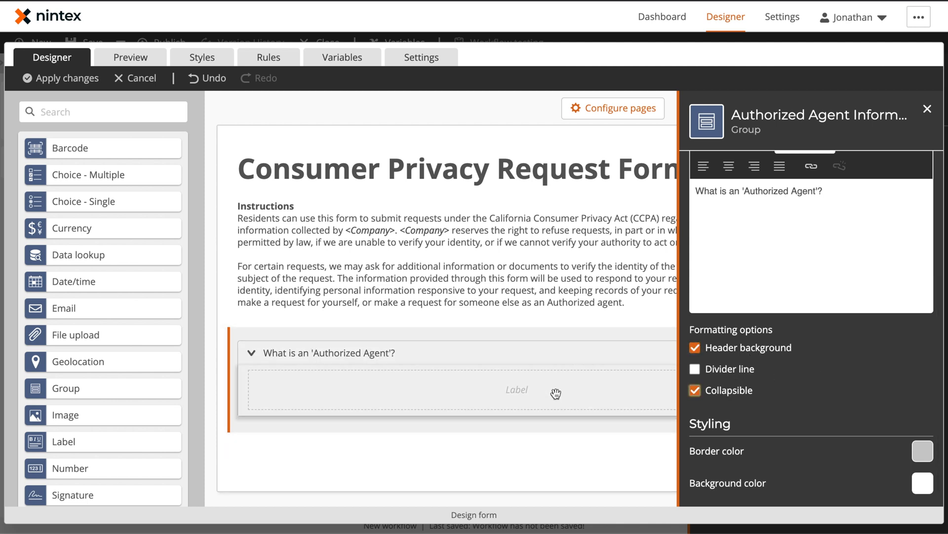
- Name the label inside the Authorized Agent Information group Authorized Agent Definition
click(518, 390)
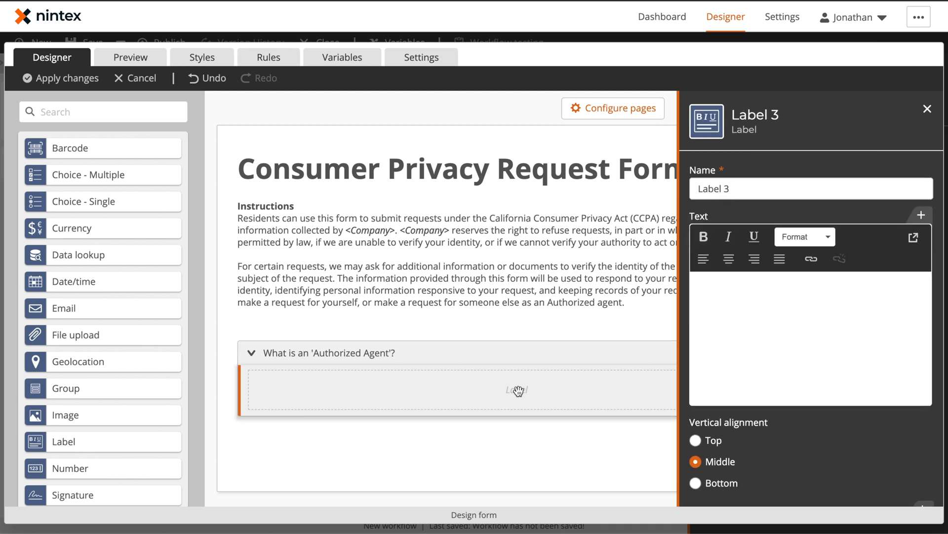
triple_click(754, 189)
text(Authorized Agent Definition)
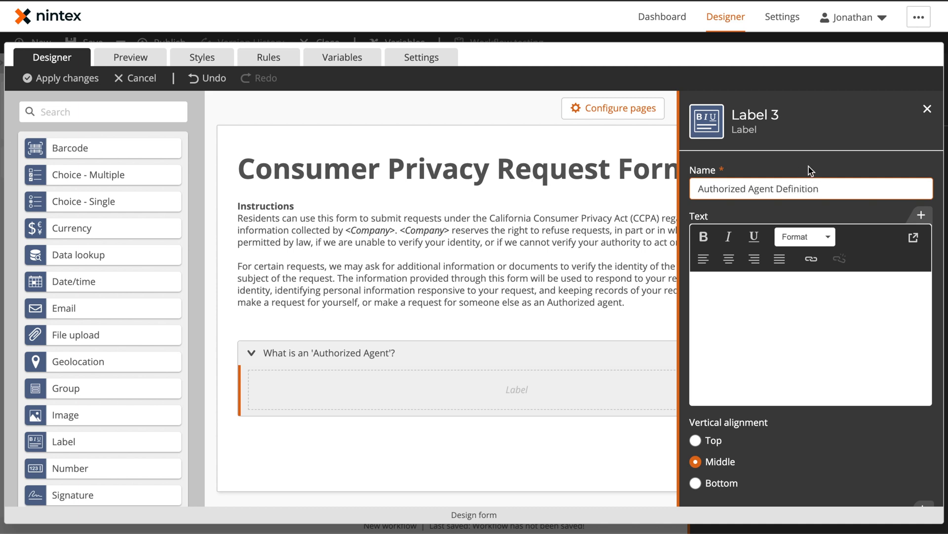
click(821, 164)
- Paste the authorized agent definition text into the Authorized Agent Definition label and check it on the form
click(741, 340)
key(ctrl+v)
scroll(811, 312, up, 3)
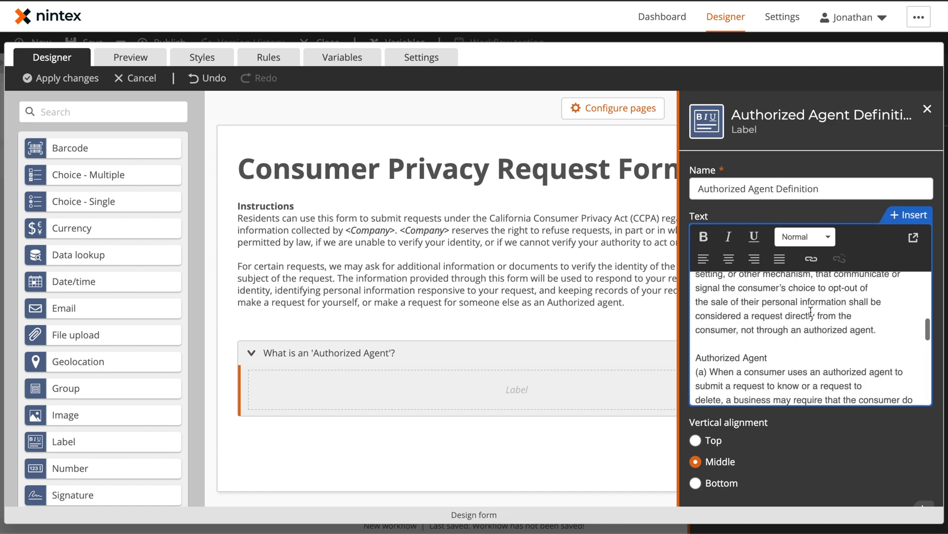
scroll(810, 312, up, 5)
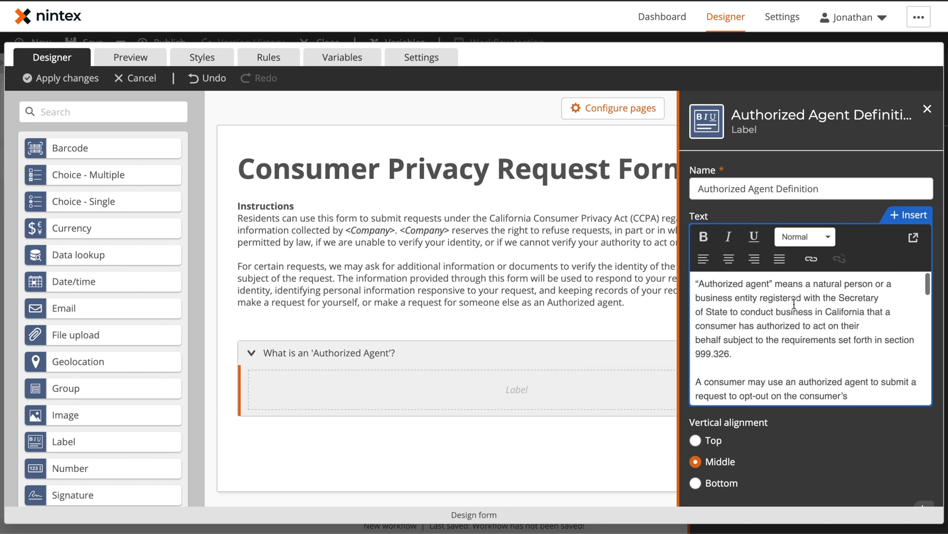
click(850, 150)
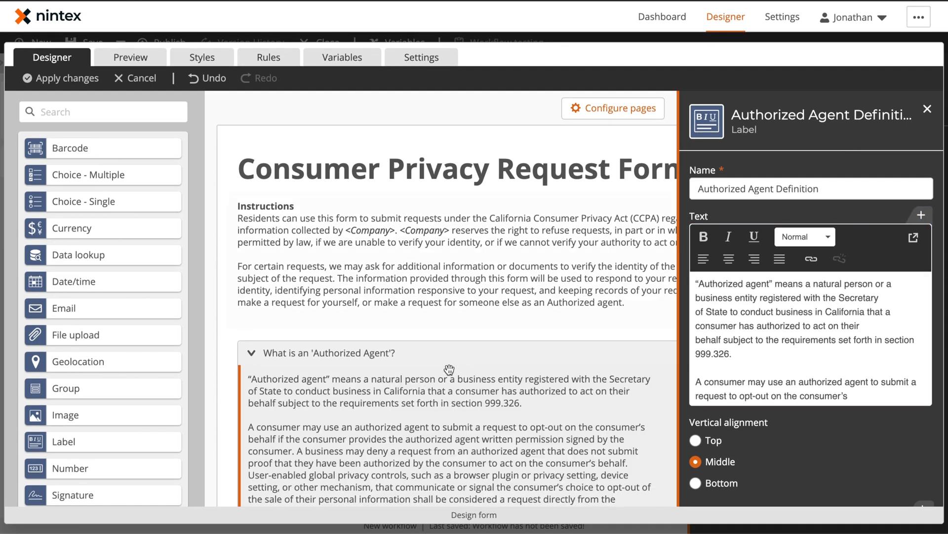
scroll(436, 378, down, 5)
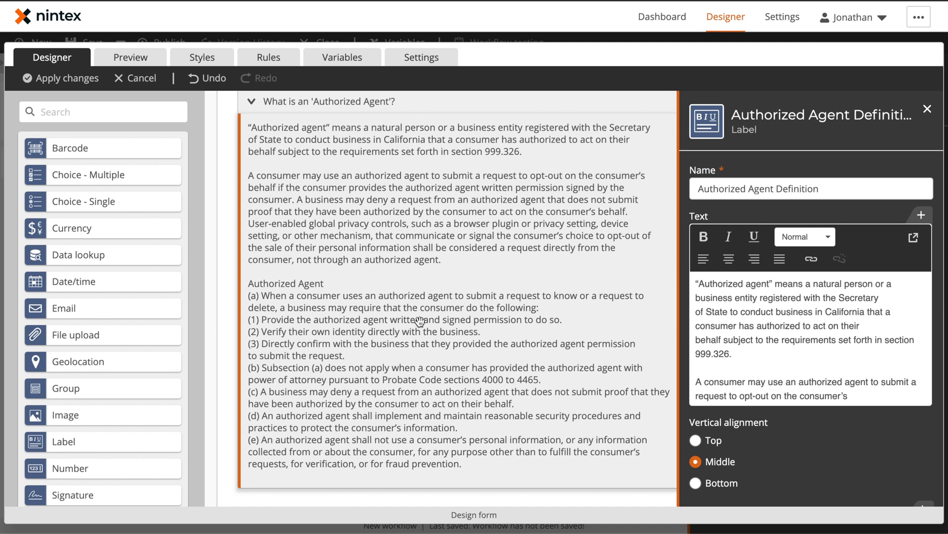
- Add a Yes/no control below the definition group, titled "Is this request being completed by an Authorized Agent?"
scroll(419, 321, down, 1)
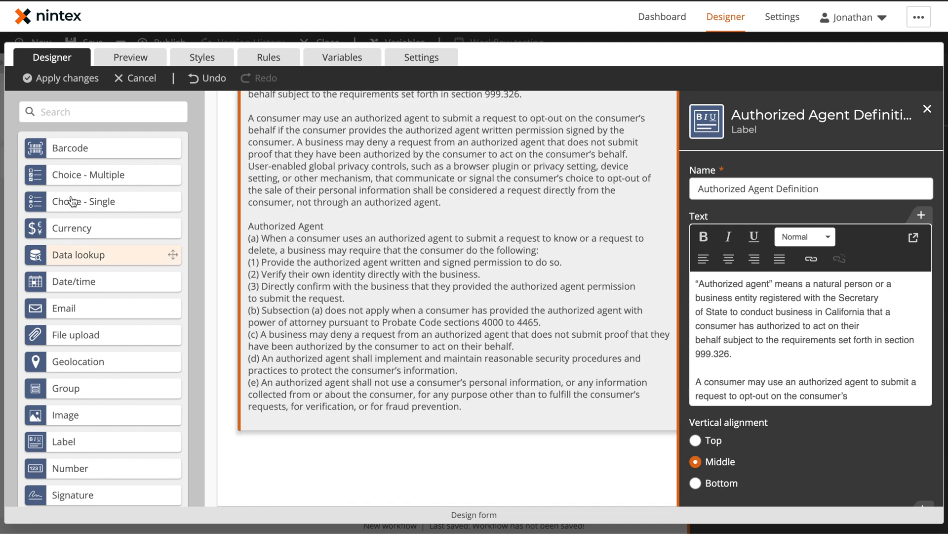
scroll(89, 420, down, 3)
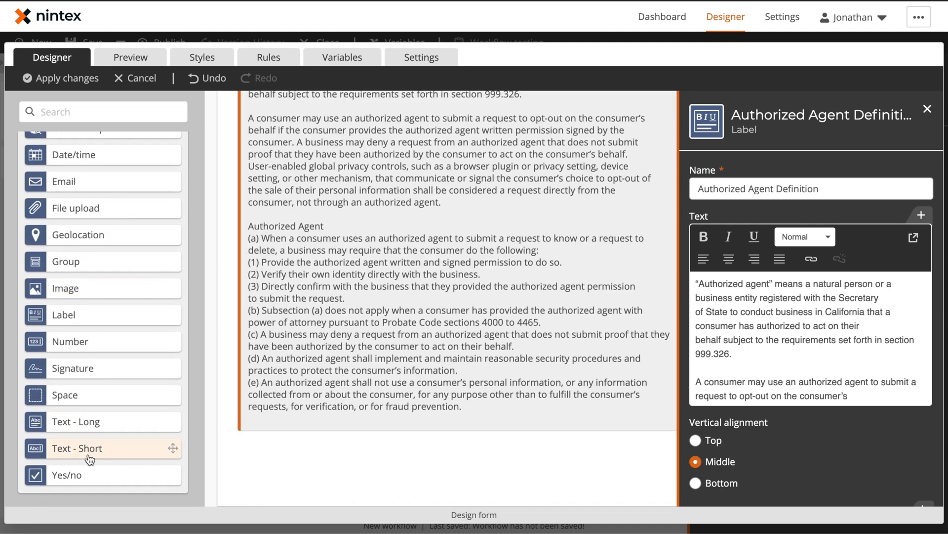
drag(82, 480, 422, 460)
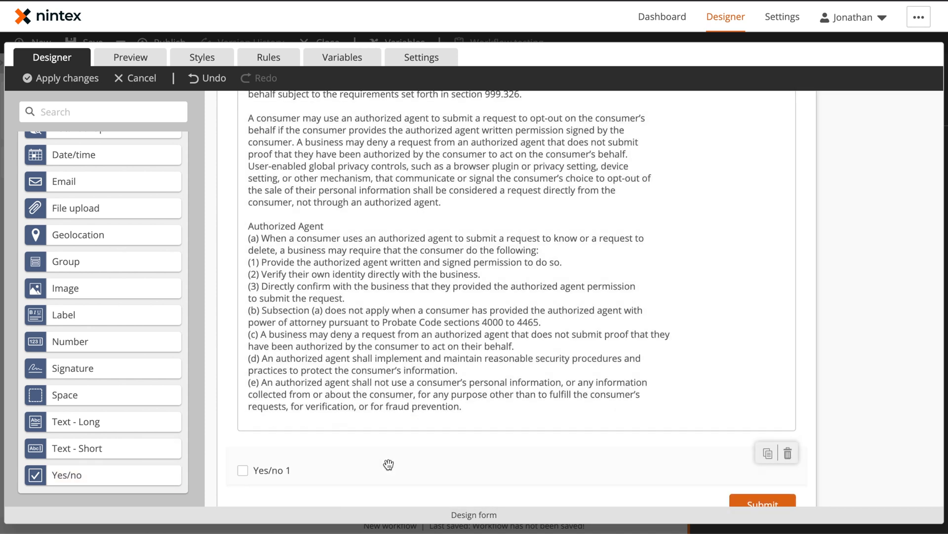
click(383, 461)
triple_click(799, 198)
text(Is this request b)
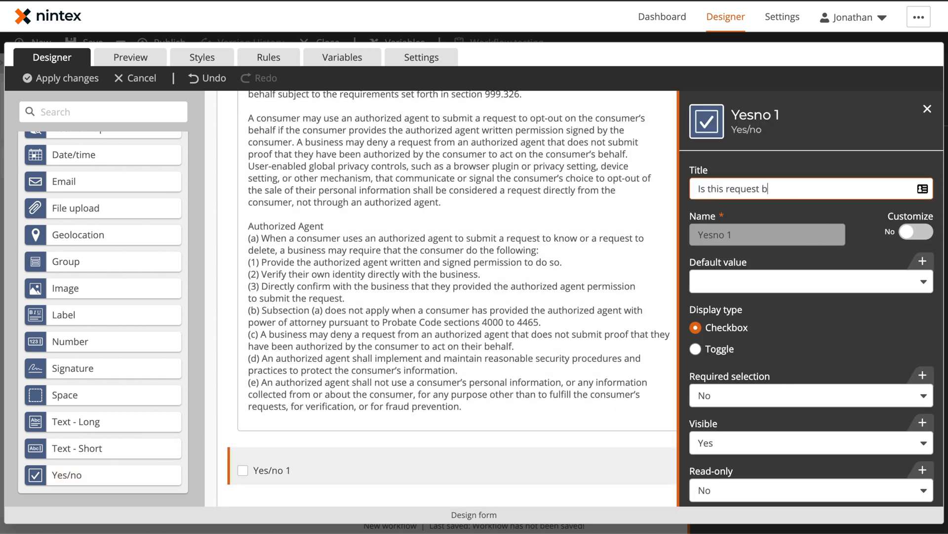
text(eing completed by an Authorized Agent?)
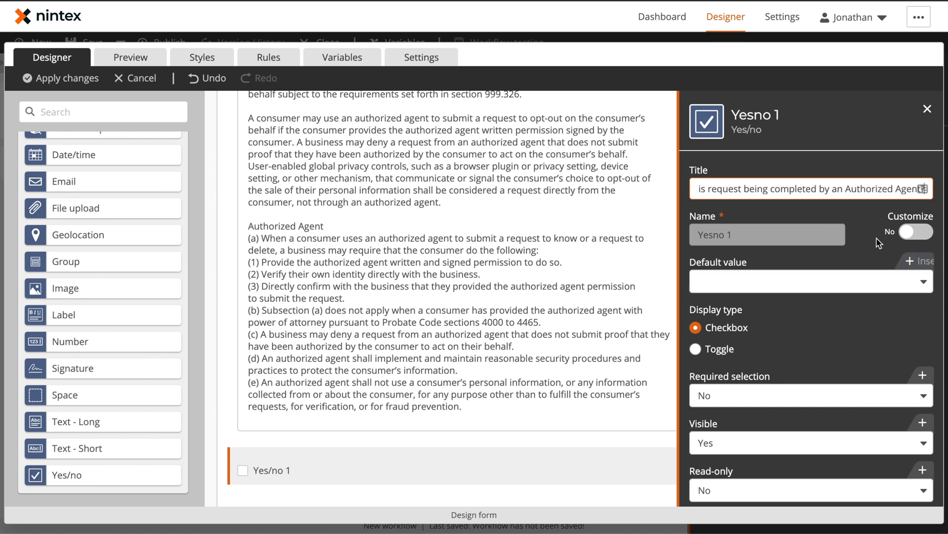
click(868, 243)
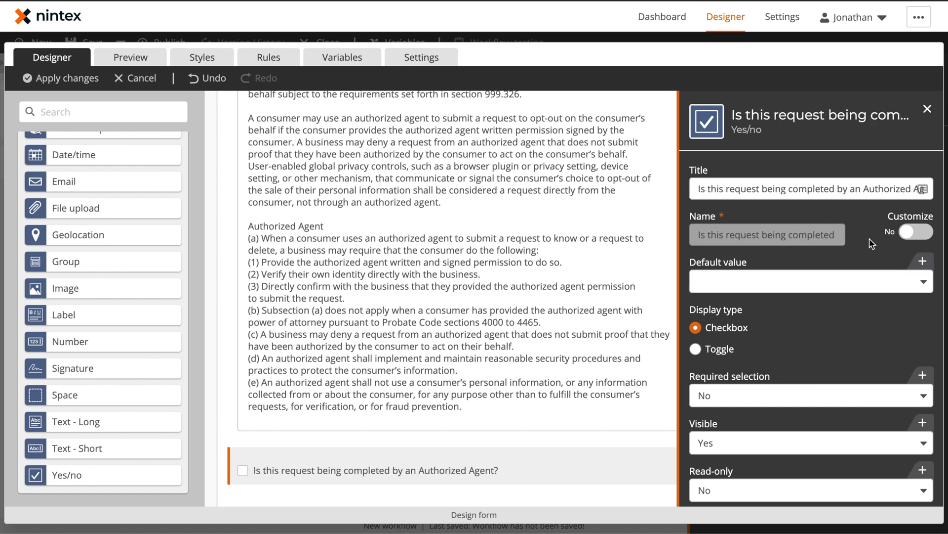
- Customize the Yes/no control's name by replacing its opening "Is this request" with "Request"
click(916, 234)
double_click(775, 233)
click(723, 236)
drag(730, 235, 658, 235)
text(R)
click(868, 242)
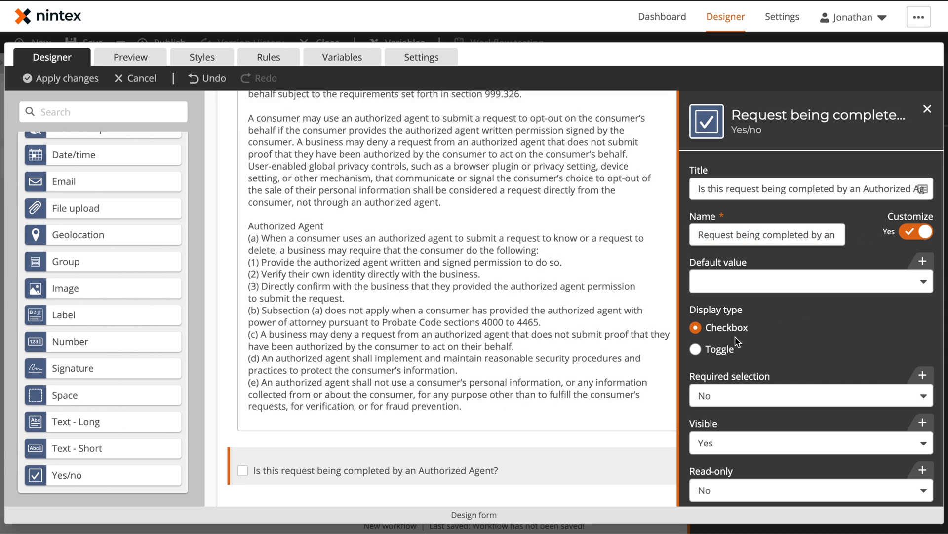
- Set the authorized agent question's display type to Toggle
click(720, 351)
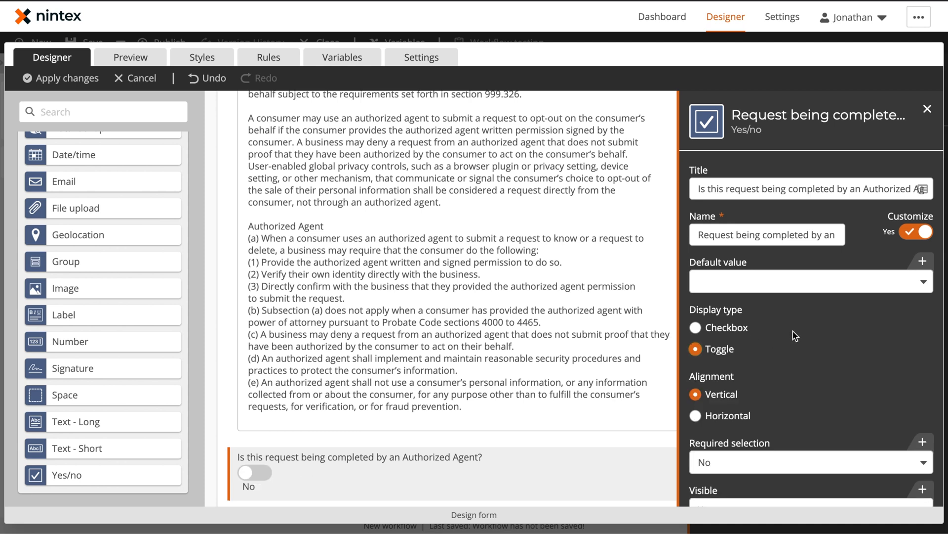
scroll(796, 336, down, 3)
scroll(514, 346, down, 2)
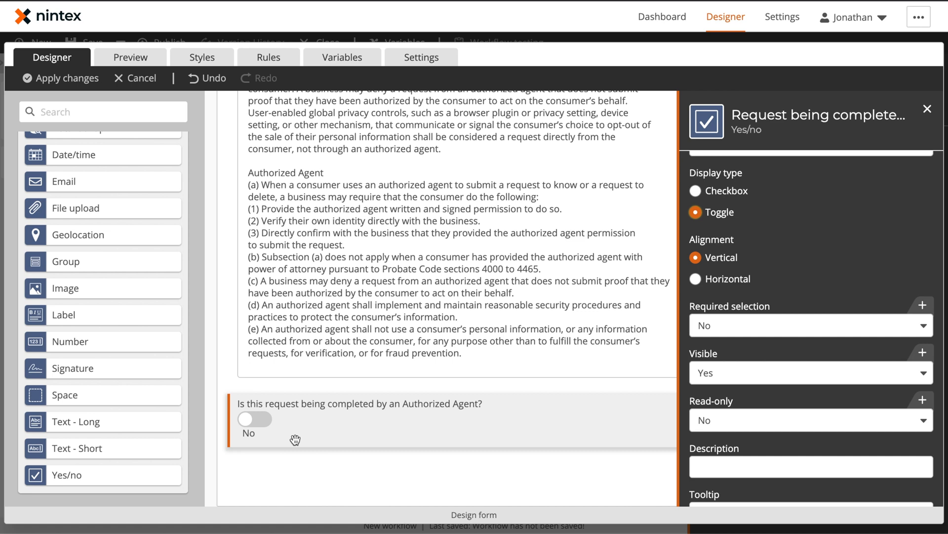
click(315, 468)
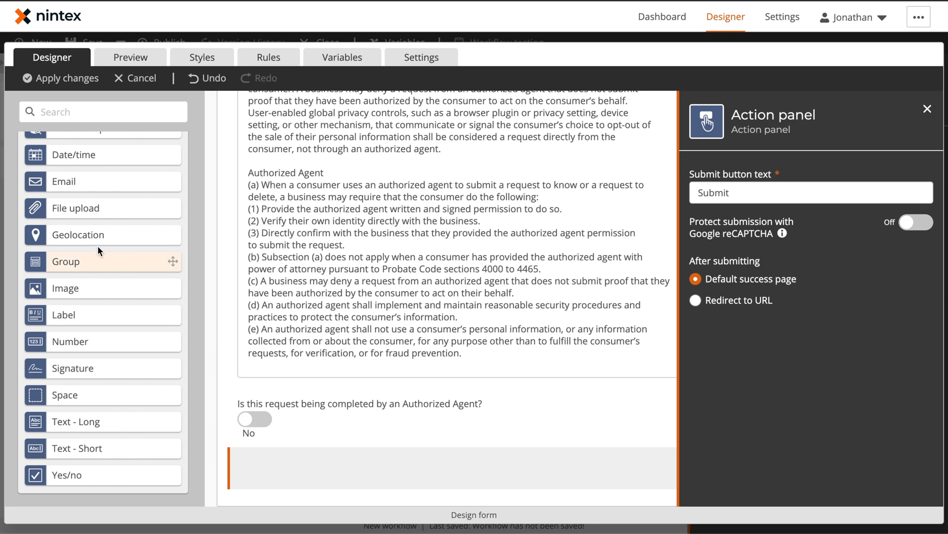
- Add two empty groups, one under the other, below the authorized agent question
drag(82, 263, 450, 456)
scroll(451, 457, down, 3)
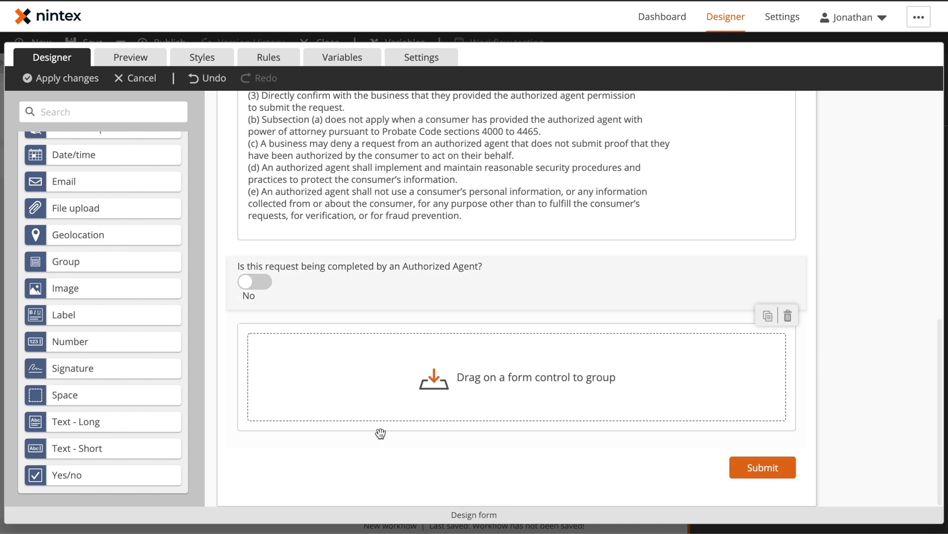
drag(91, 269, 522, 451)
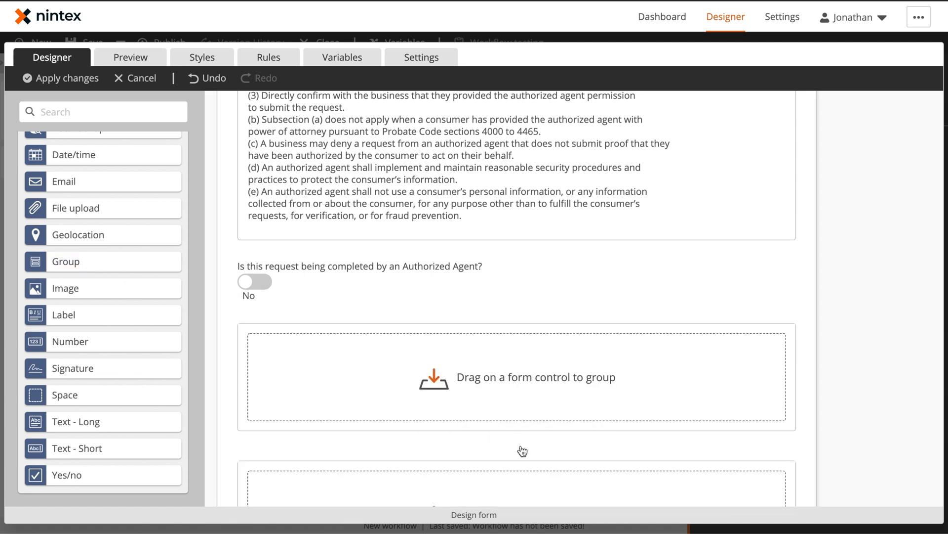
- Name the first empty group below the question Authorized Agent Fields
click(497, 319)
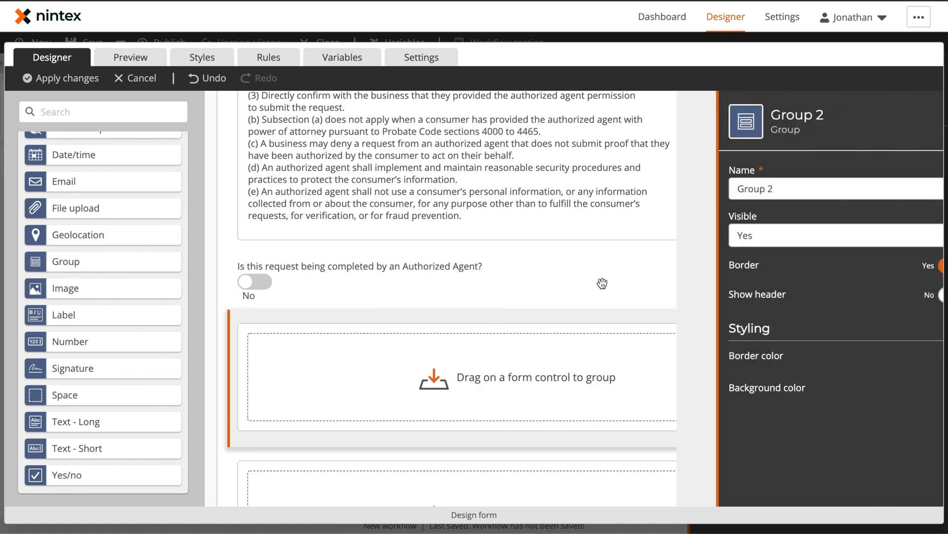
triple_click(760, 189)
text(Authorized Gent Fields)
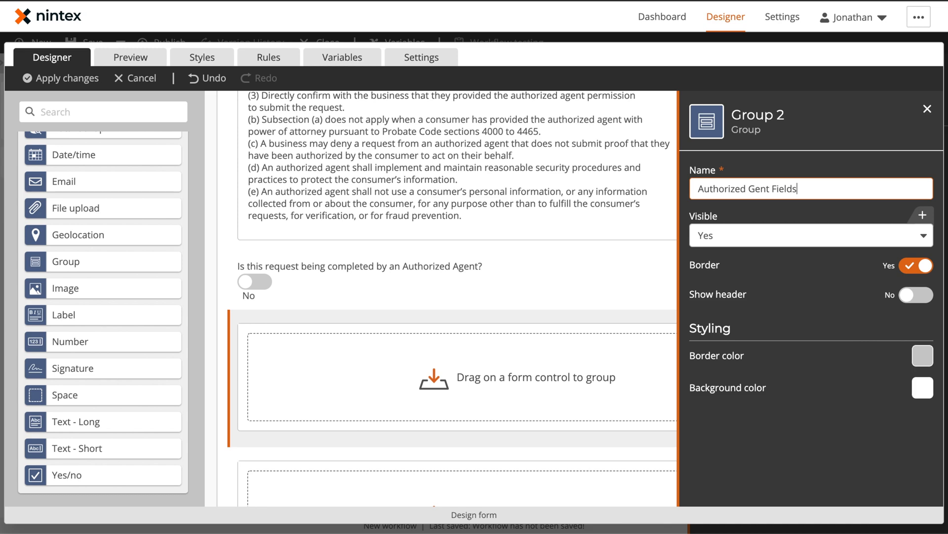
click(753, 188)
text(g)
click(837, 155)
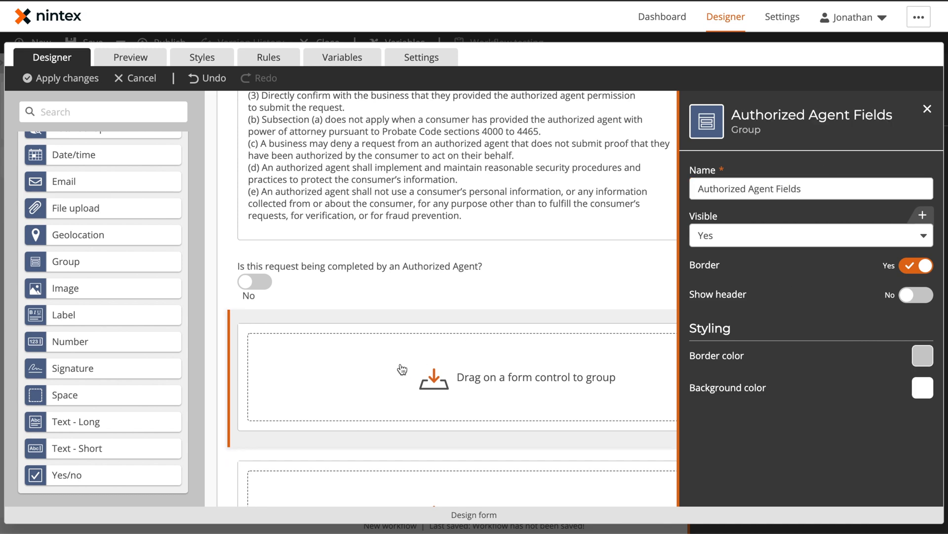
- Name the second empty group Customer Request Fields
scroll(402, 371, down, 3)
click(399, 320)
triple_click(765, 186)
text(Customer Request Fields)
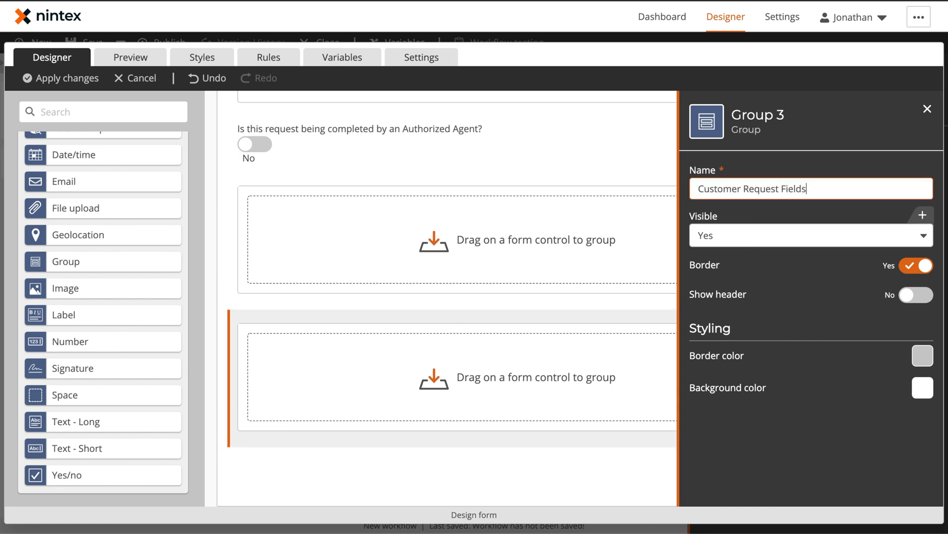
click(821, 145)
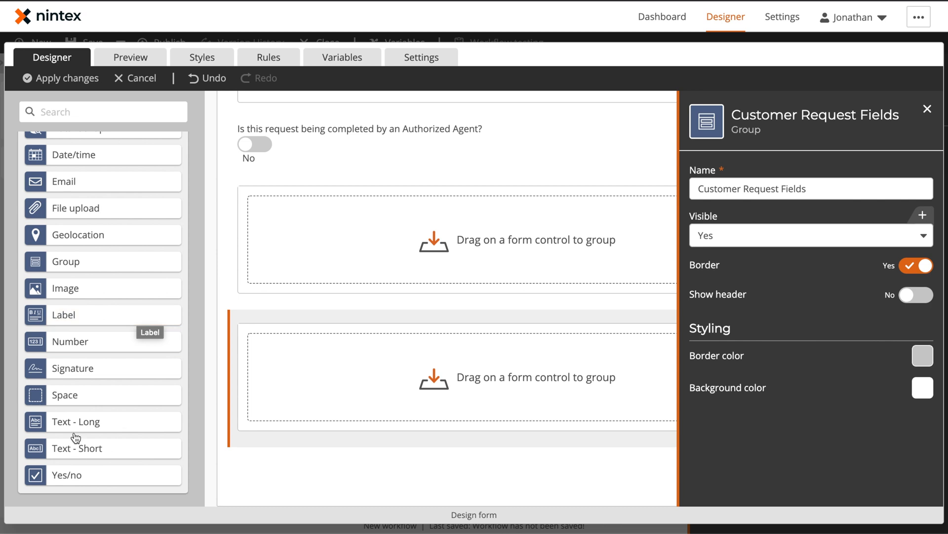
- Fill the Authorized Agent Fields group with two short text fields side by side, and an email and short text field beneath
drag(89, 453, 324, 224)
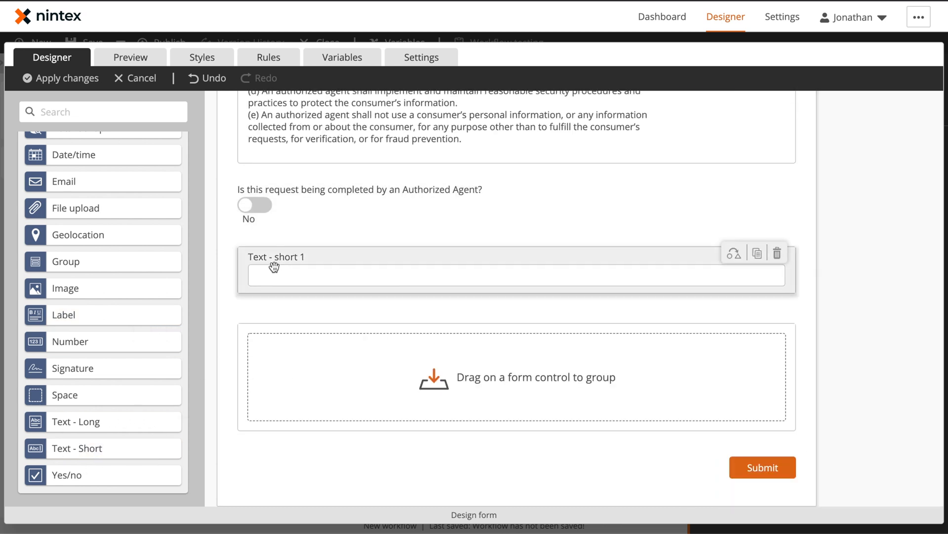
drag(102, 449, 764, 272)
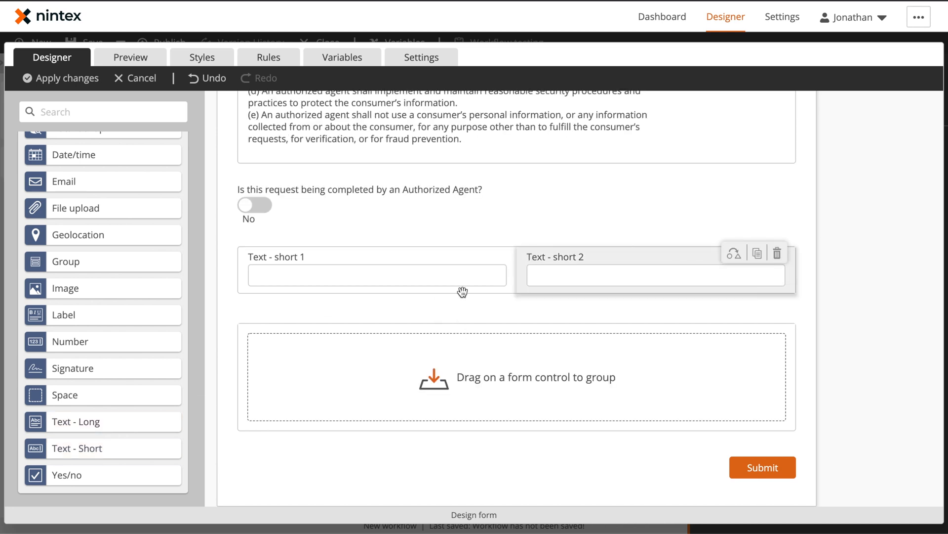
drag(75, 182, 388, 282)
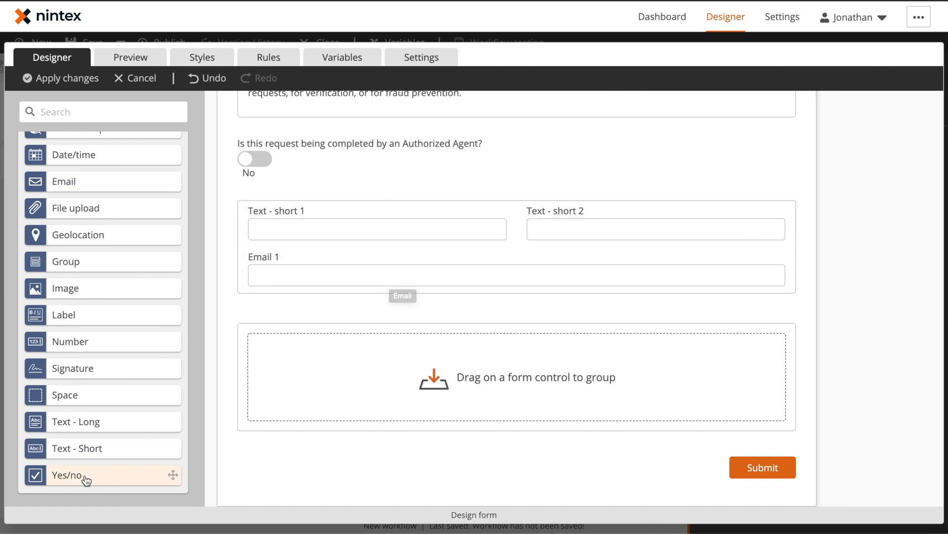
drag(84, 449, 714, 273)
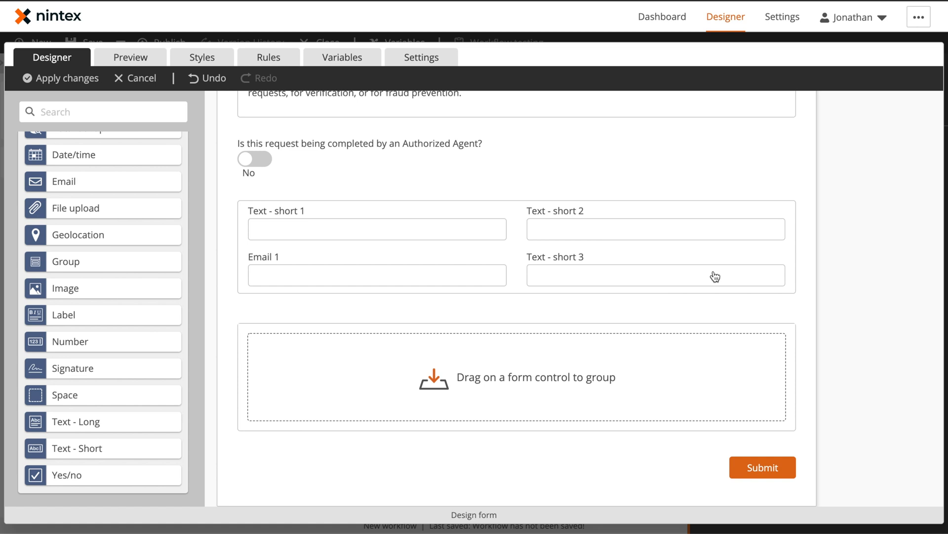
- Add a third row to the Authorized Agent Fields group: two short text fields, a single-choice field and another short text field
drag(98, 438, 335, 292)
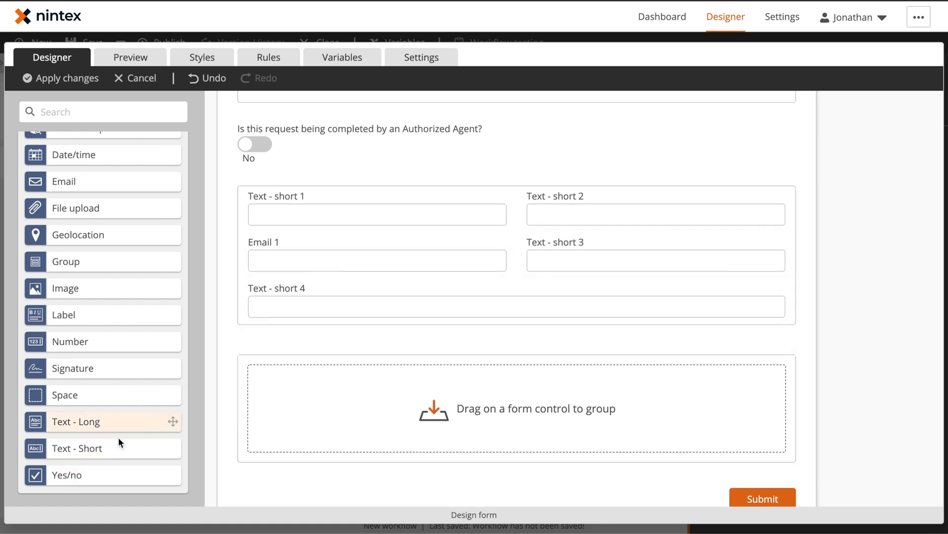
drag(115, 450, 762, 297)
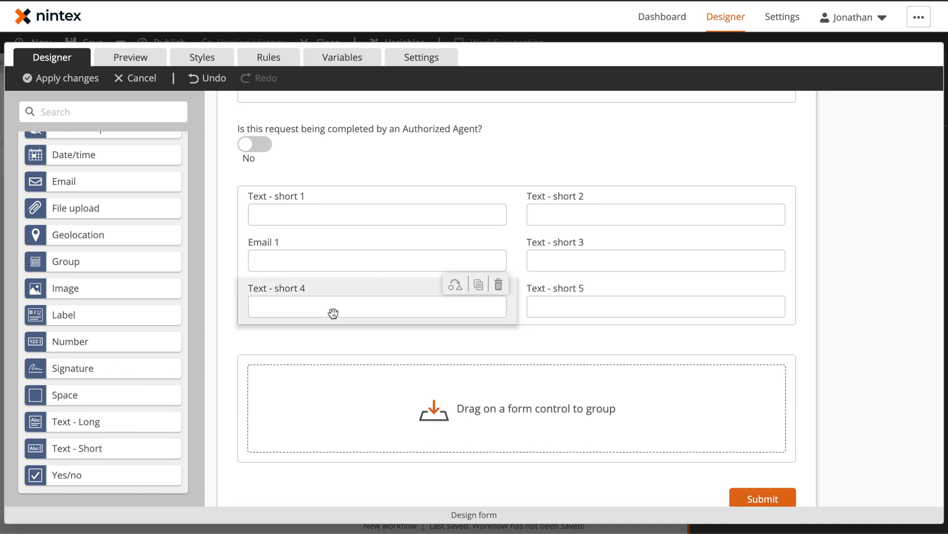
drag(120, 452, 779, 309)
scroll(133, 261, up, 5)
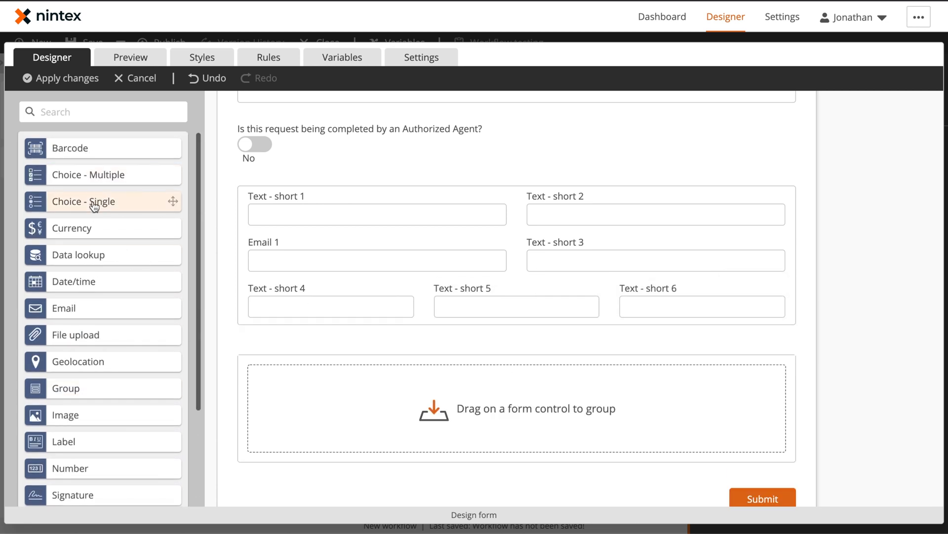
drag(91, 204, 620, 309)
- Title the two fields in the agent group's first row Agent First Name and Agent Last Name
click(360, 214)
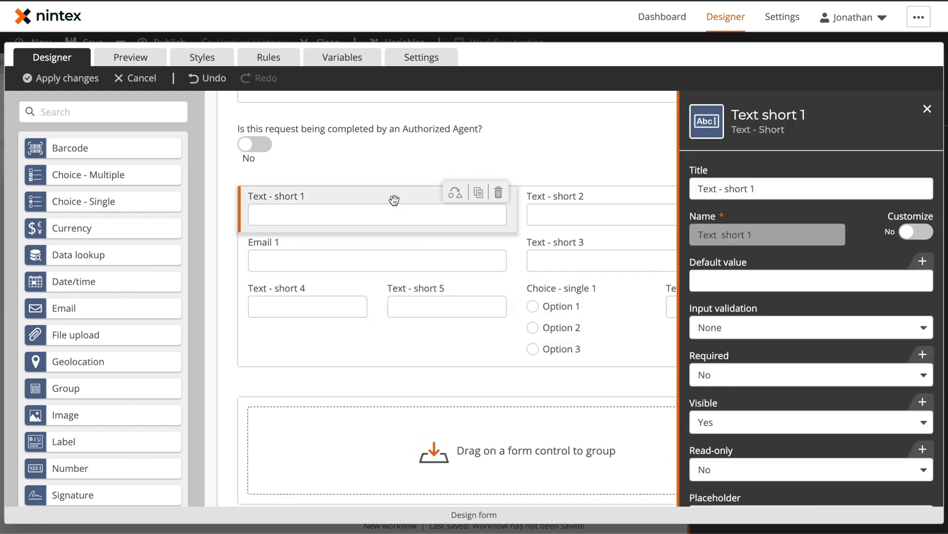
click(772, 187)
text(Agent First Name)
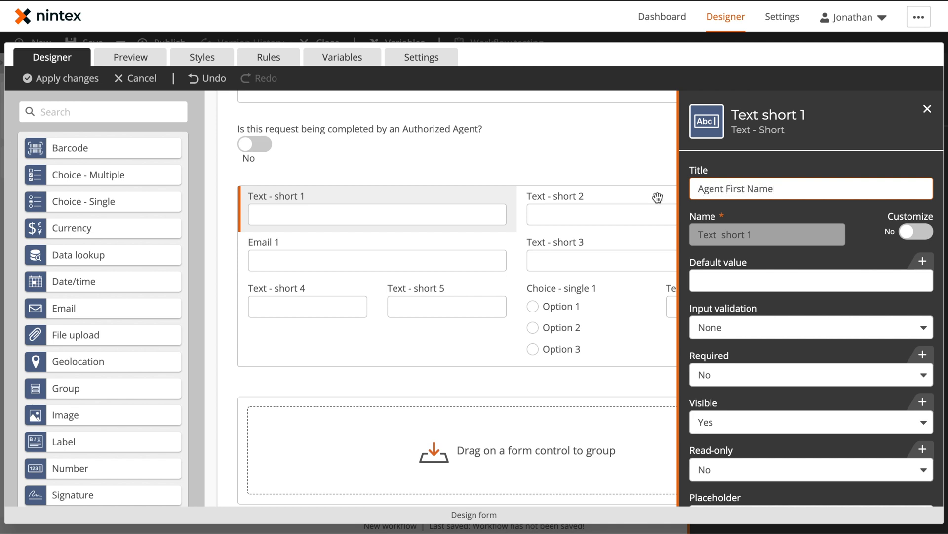
click(658, 197)
click(760, 191)
text(Agent L)
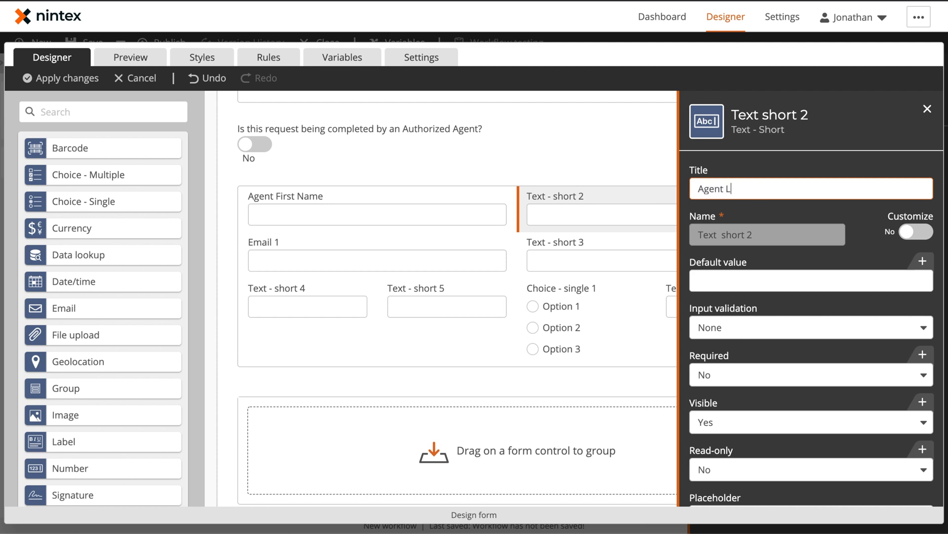
- Title the agent group's email field Agent Email and the short text field beside it Agent Phone
click(387, 263)
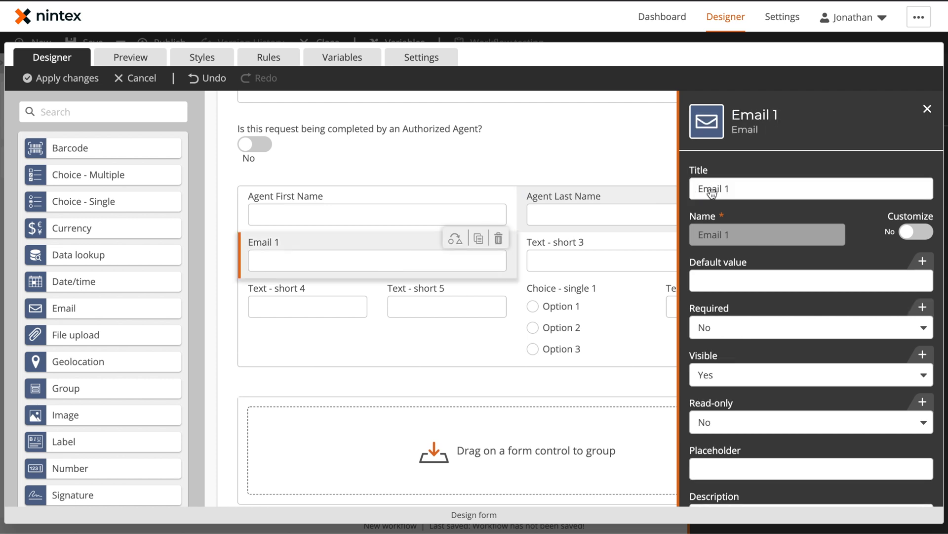
click(774, 190)
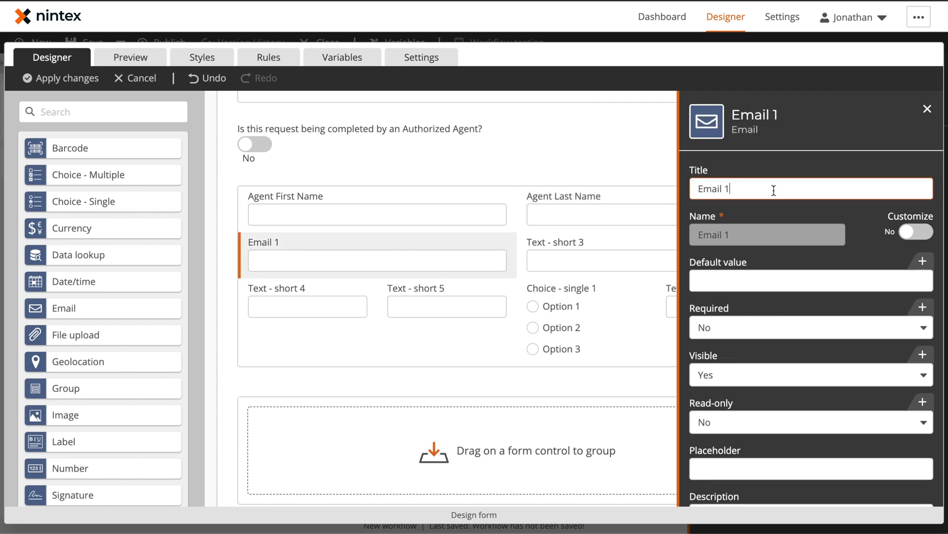
click(698, 189)
text(Agent)
click(599, 256)
double_click(795, 189)
key(ctrl+a)
text(A)
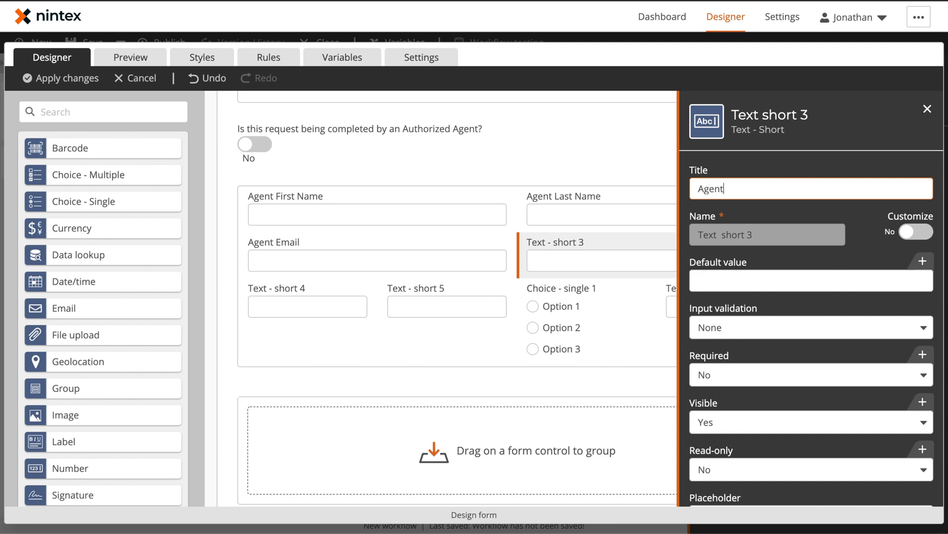
- Title the first two fields in the agent group's third row Agent Address and Agent City
click(336, 303)
triple_click(727, 191)
text(Agent Address)
click(474, 302)
triple_click(751, 189)
text(Agent City)
- Title the agent group's single-choice field Agent State and the short text field after it Agent Zip
click(592, 318)
triple_click(746, 187)
text(Agent State)
click(665, 297)
triple_click(770, 185)
text(Agent Zip)
click(643, 267)
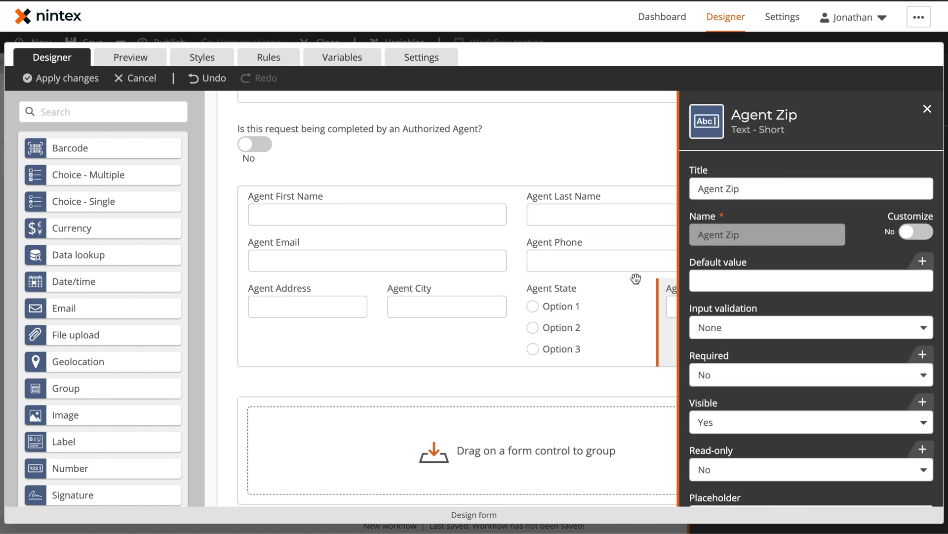
click(593, 242)
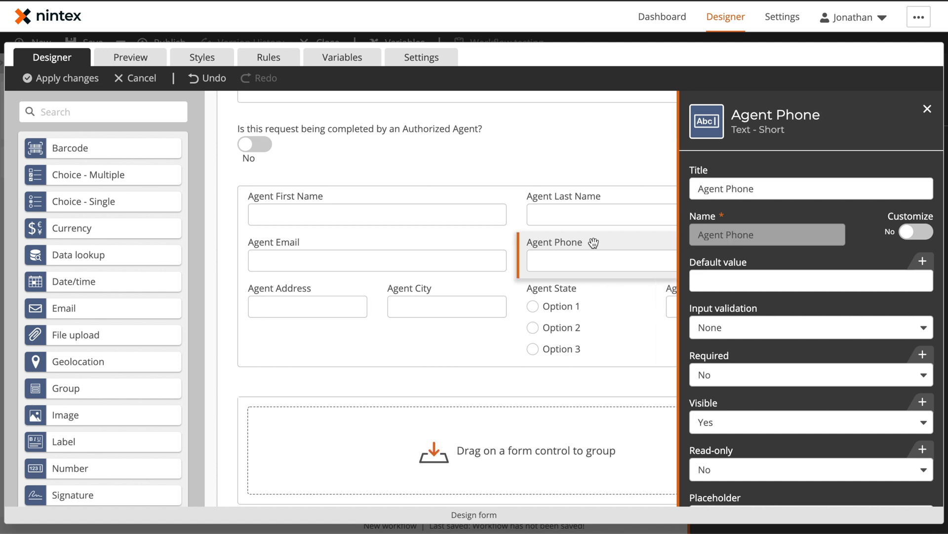
click(770, 318)
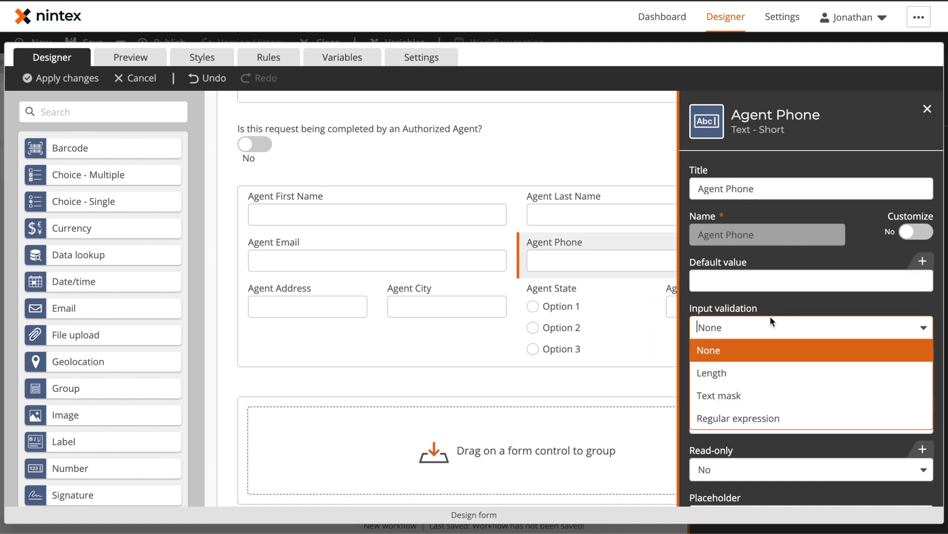
click(750, 396)
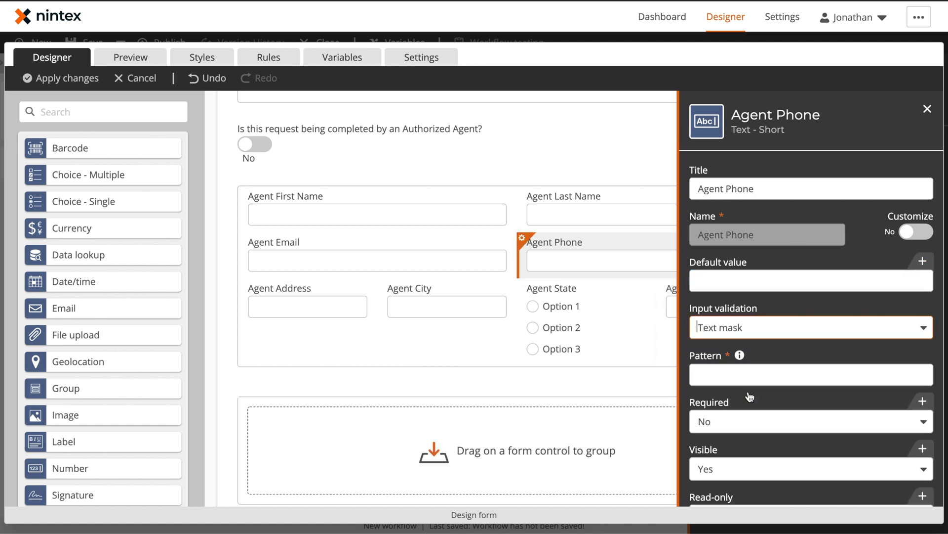
click(732, 372)
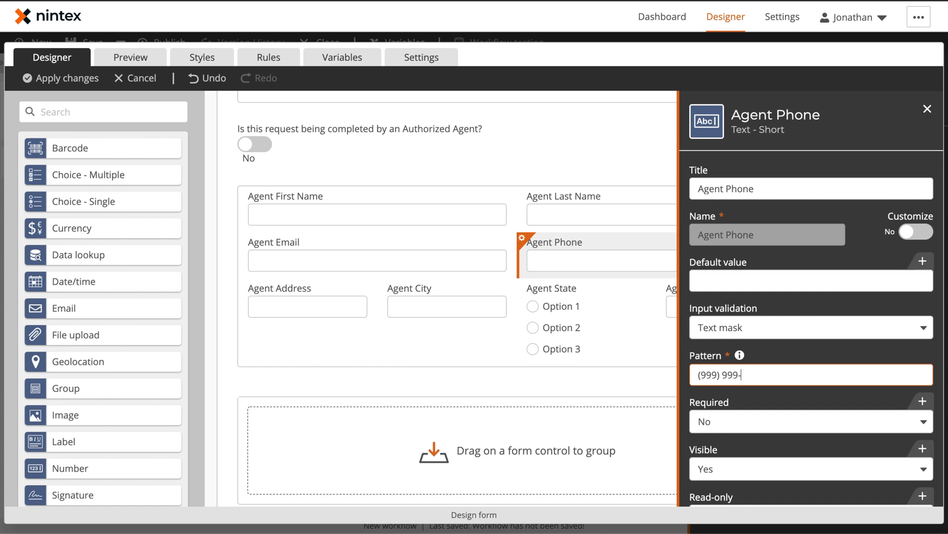
click(858, 160)
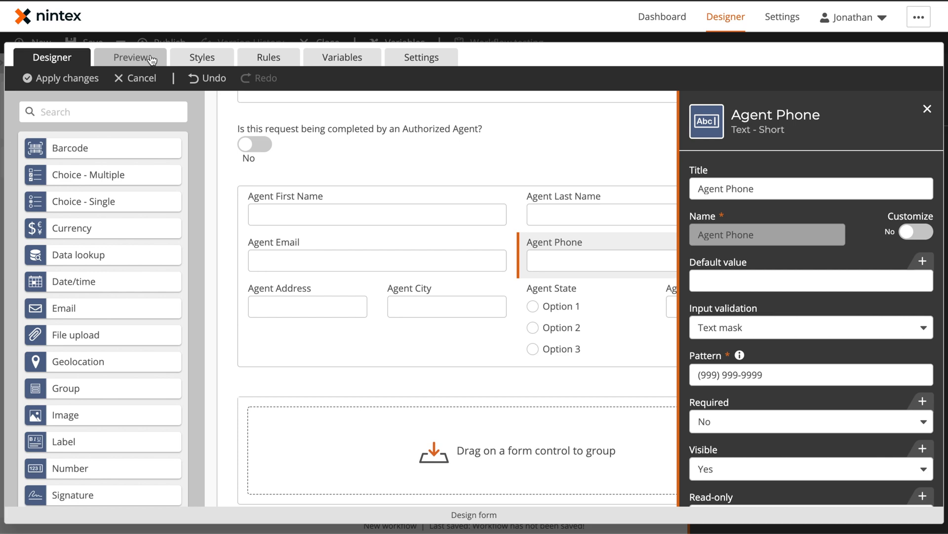
- Preview the form and test the Agent Phone mask by entering part of a sample phone number
click(130, 57)
scroll(561, 262, down, 6)
scroll(561, 263, down, 4)
click(562, 291)
text(509) 345-____)
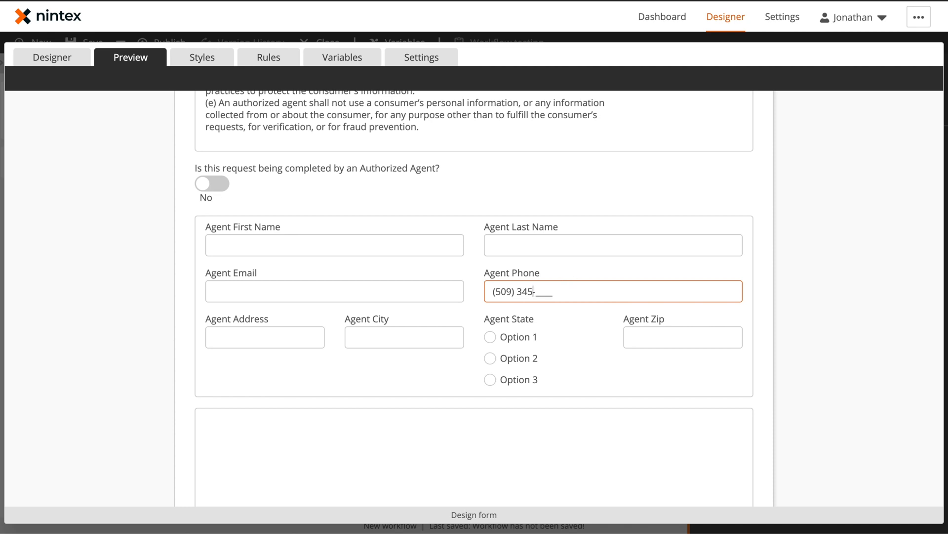
- Return to the form design and make Agent State a drop-down list with the US state and territory abbreviations from AK to WY
click(59, 59)
scroll(554, 256, down, 10)
scroll(554, 252, up, 5)
scroll(555, 252, down, 2)
click(577, 269)
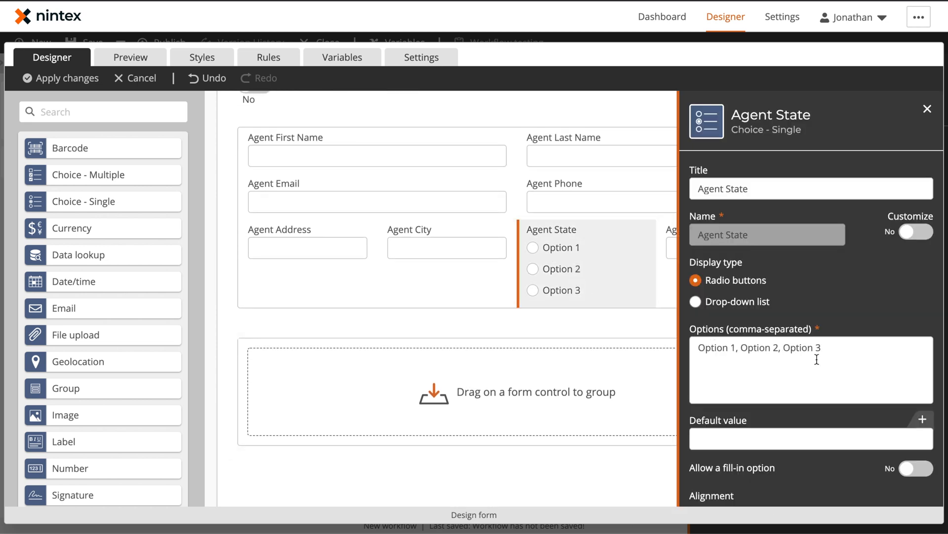
click(728, 304)
click(746, 351)
key(ctrl+a)
text(AK, AL, AR, AS, AZ, CA, CO, CT, DC, DE, FL, GA, GU, HI, IA, ID, IL, IN, KS, KY, LA, MA, MD, ME, MI, MN, MO, MP, MS, MT, NC, ND, NE, NH, NJ, NM, NV, NY, OH, OK, OR, PA, PR, RI, SC, SD, TN, TX, UM, UT, VA, VI, VT, WA, WI, WV, WY)
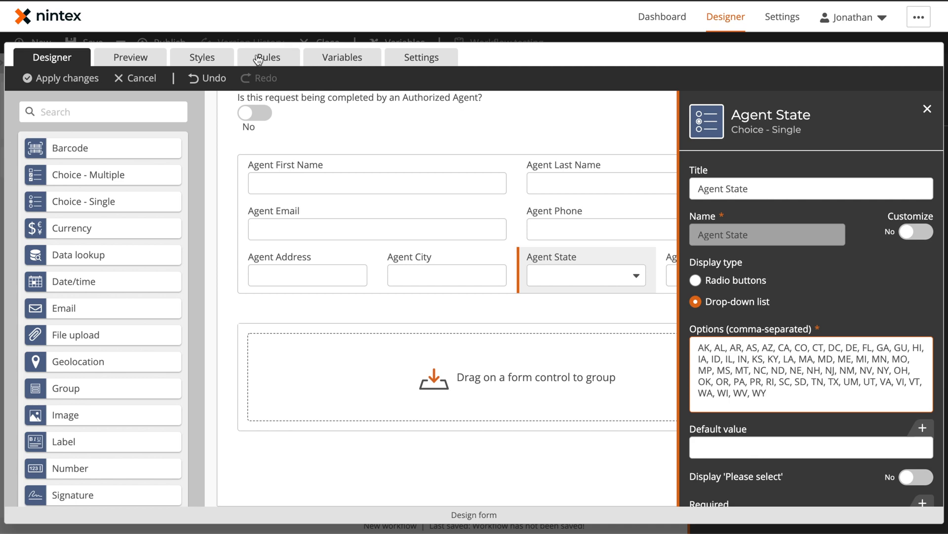
- Preview the form again and check the Agent State drop-down list
click(130, 57)
scroll(487, 227, down, 15)
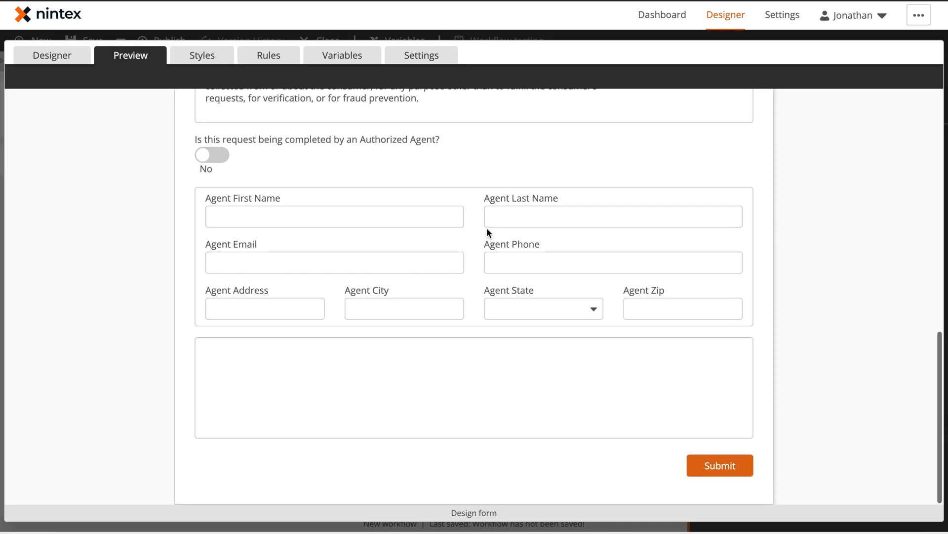
click(553, 308)
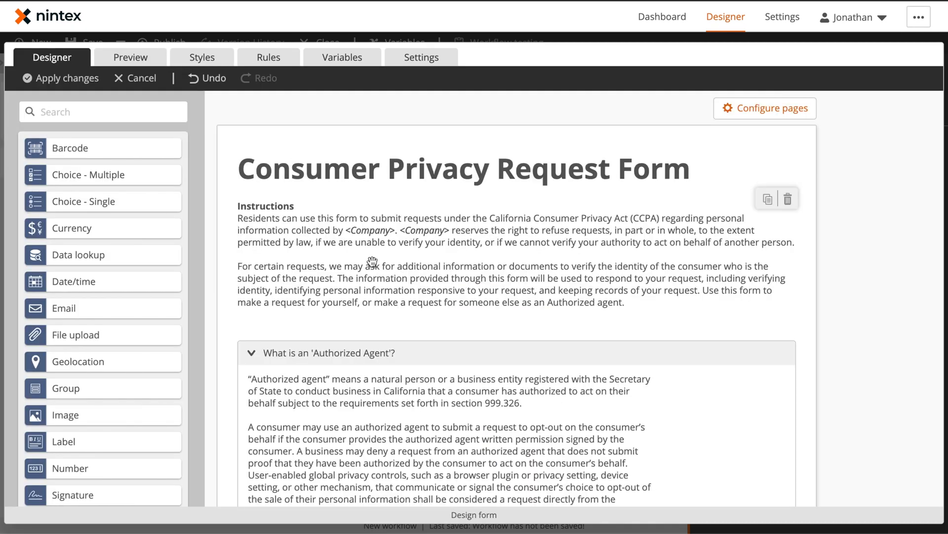
- Add a file upload field below the agent address row and title it Signer Authorized Agent Permission
scroll(522, 257, down, 15)
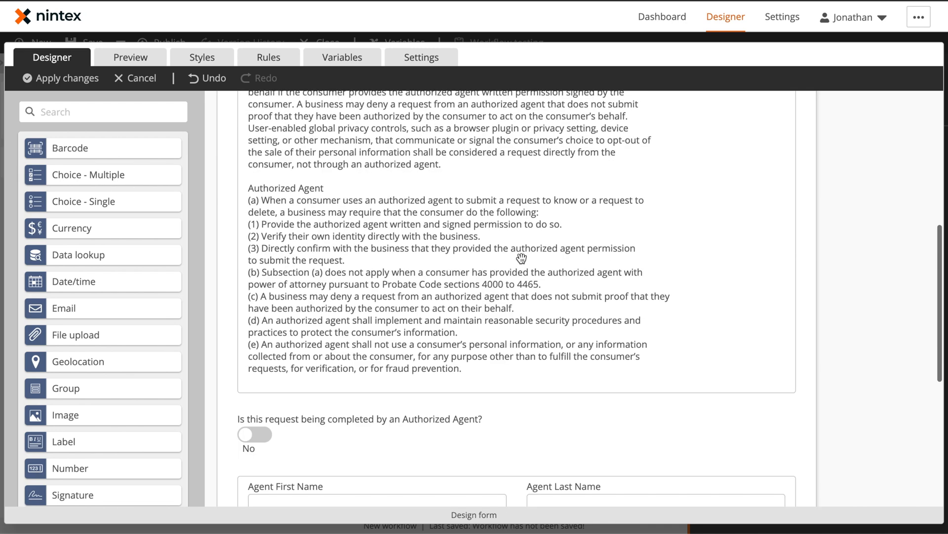
scroll(522, 257, down, 2)
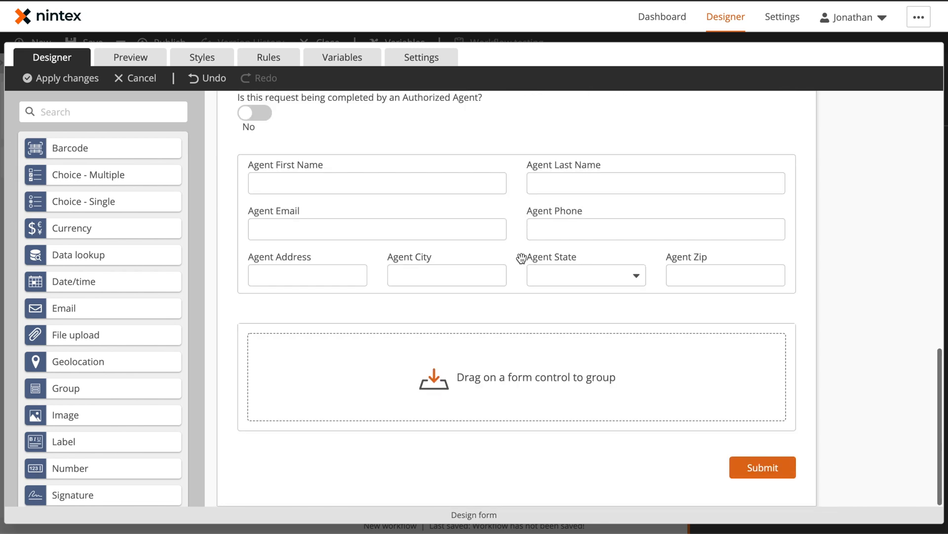
scroll(103, 418, down, 2)
scroll(103, 418, down, 1)
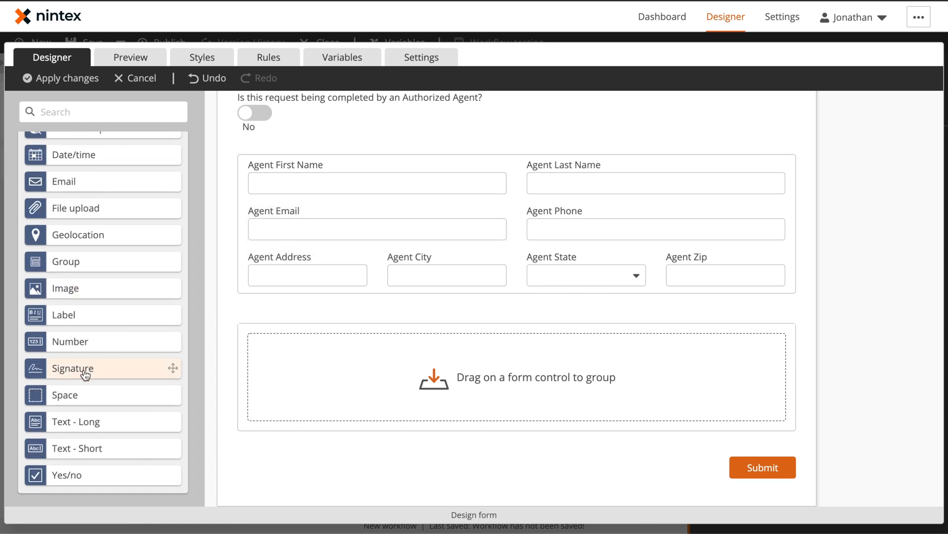
drag(84, 208, 519, 311)
text(S)
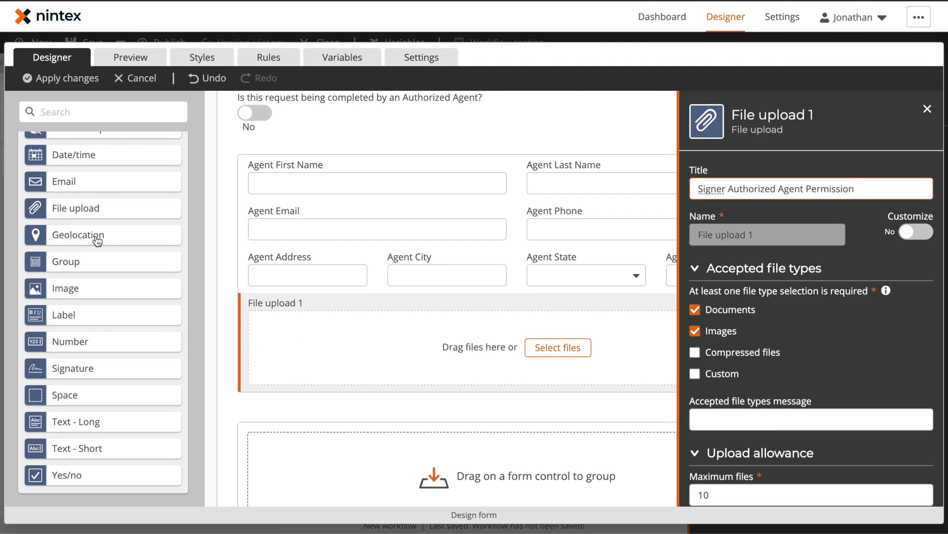
- Add a single-choice field below the file upload, titled "What type of request would you like to make?" and named Agent Request Type
scroll(96, 240, up, 3)
drag(95, 206, 490, 401)
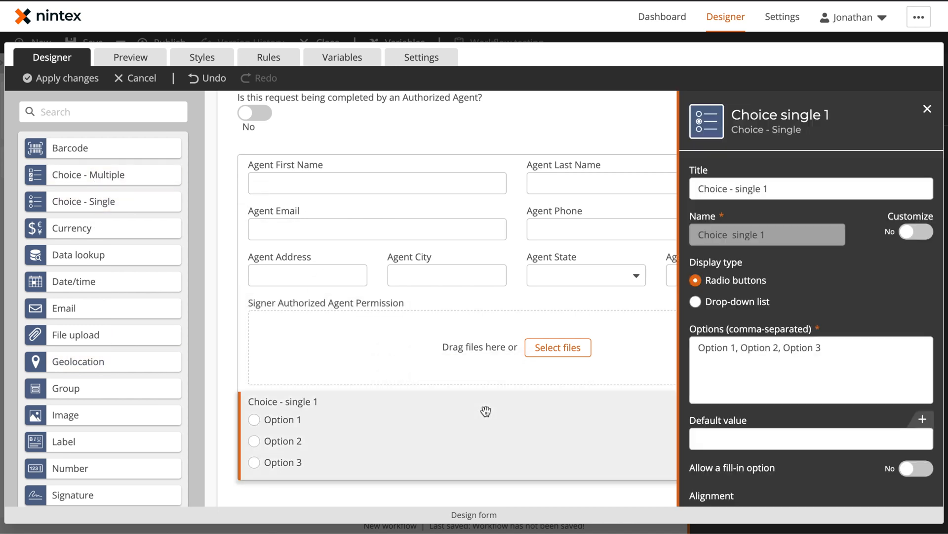
click(772, 189)
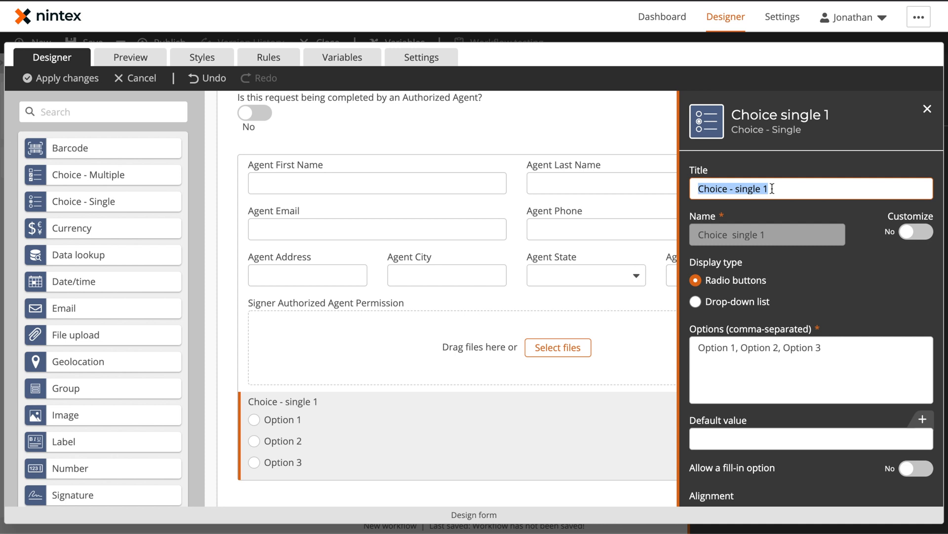
text(What type of request wy)
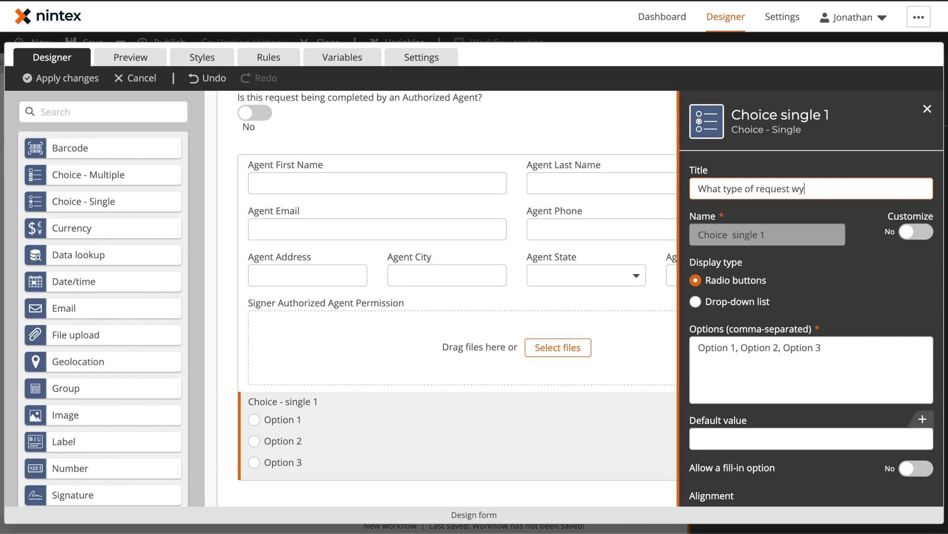
text(make?)
click(927, 232)
triple_click(752, 236)
text(Agent Request Type)
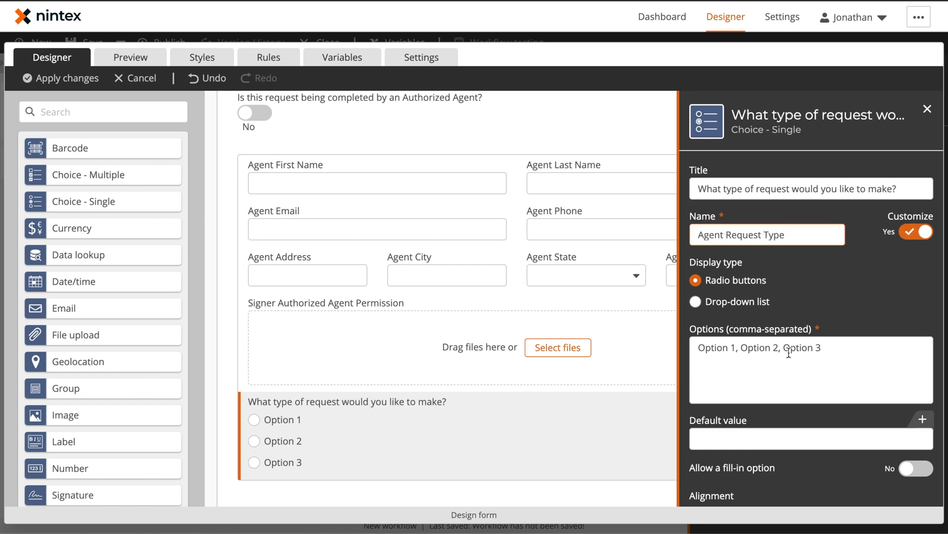
- Give the request type question options for viewing categories of information collected, getting access to information collected, deleting information and account, and opting out of its sale
triple_click(762, 345)
text(View categories of information collected,)
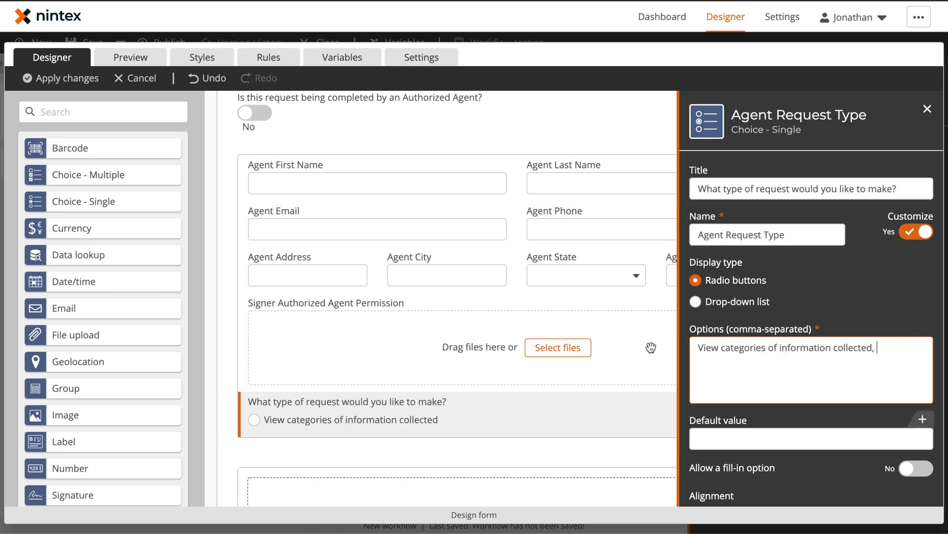
text(Get access to information collected, Delete information and account, Opt-out of the sale of information)
click(873, 311)
scroll(487, 429, down, 2)
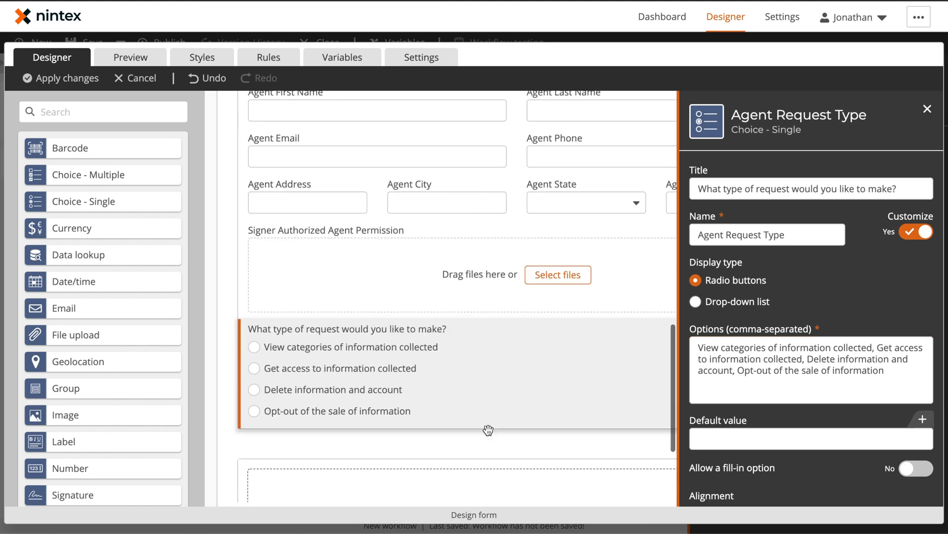
scroll(423, 186, up, 3)
scroll(382, 320, down, 5)
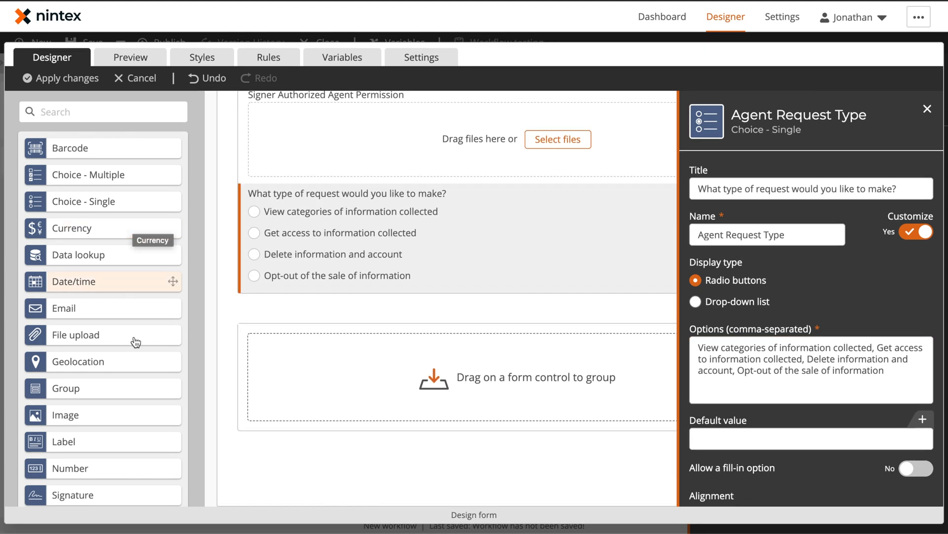
click(928, 109)
- Fill the empty Customer Request Fields group with the same three-row layout of short text, email and single-choice fields as the agent contact fields
scroll(106, 346, down, 5)
drag(107, 448, 352, 361)
drag(106, 448, 724, 407)
drag(106, 181, 356, 430)
drag(89, 451, 642, 444)
drag(89, 450, 692, 415)
drag(85, 188, 762, 409)
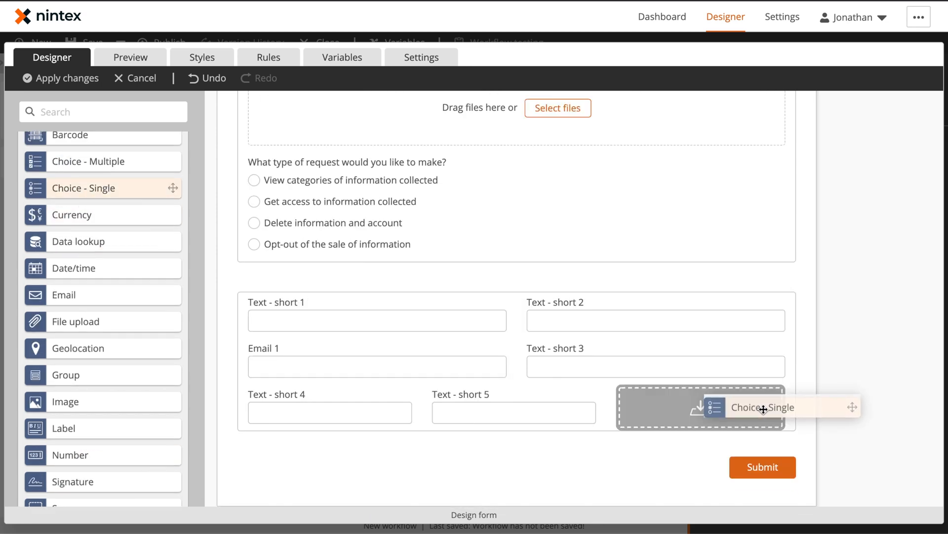
drag(84, 450, 752, 423)
- Title the two fields in the customer group's first row Contact First Name and Contact Last Name
click(378, 319)
triple_click(785, 188)
text(Contact First Name)
click(601, 319)
double_click(785, 188)
triple_click(784, 189)
text(Contact Last Name)
- Title the customer group's email field Contact Email and the short text field beside it Contact Phone
click(378, 367)
triple_click(732, 188)
text(Contact Email)
click(913, 231)
triple_click(770, 235)
text(Con)
click(601, 366)
triple_click(766, 189)
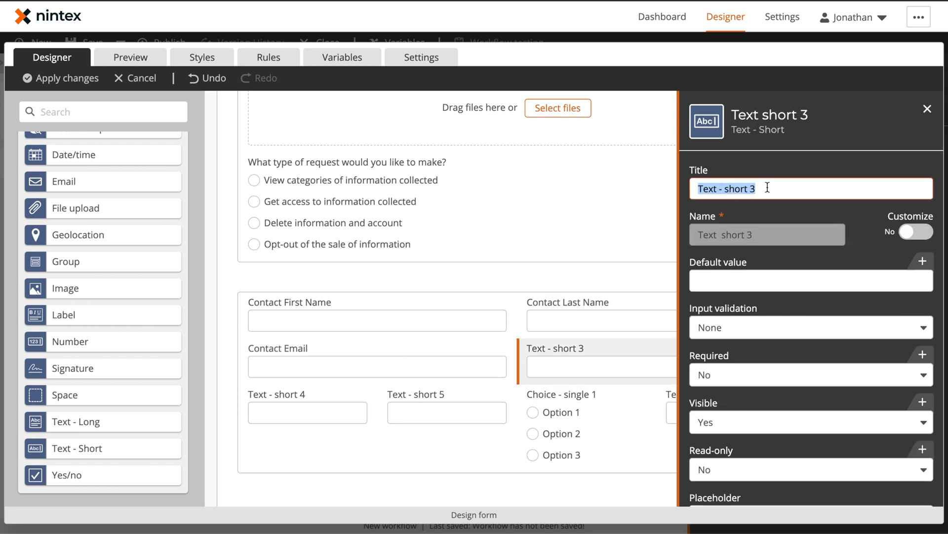
text(Contact Phone)
- Title the first two fields in the customer group's third row Contact Address and Contact City
click(308, 412)
triple_click(784, 188)
text(Contact Address)
click(447, 412)
triple_click(794, 189)
text(Contact City)
- Make the customer group's single-choice field a drop-down list of state abbreviations from AK to WY, titled Contact State
click(586, 424)
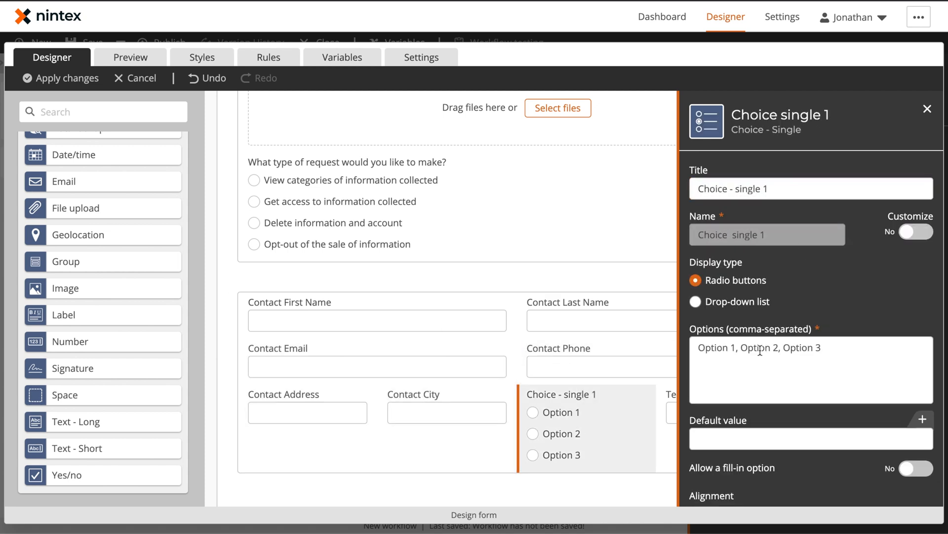
scroll(571, 339, up, 4)
click(582, 201)
triple_click(766, 360)
click(592, 415)
text(AK, AL, AR, AS, AZ, CA, CO, CT, DC, DE, FL, GA, GU, HI, IA, ID, IL, IN, KS, KY, LA, MA, MD, ME, MI, MN, MO, MP, MS, MT, NC, ND, NE, NH, NJ, NM, NV, NY, OH, OK, OR, PA, PR, RI, SC, SD, TN, TX, UM, UT, VA, VI, VT, WA, WI, WV, WY)
click(717, 299)
triple_click(766, 188)
text(Contact State)
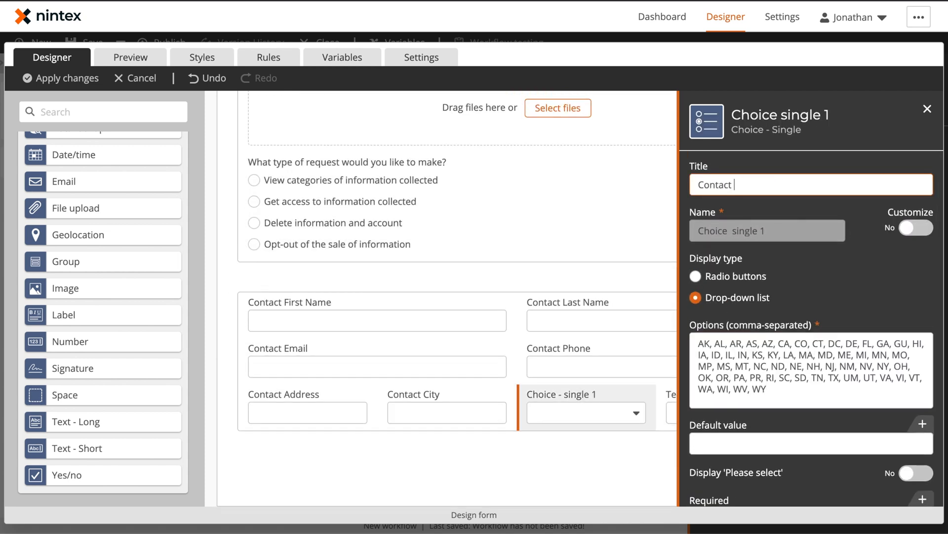
- Title the last short text field in the customer group's third row Contact Zip
click(670, 412)
triple_click(764, 188)
text(Contact Zip)
click(600, 367)
click(751, 323)
click(734, 369)
click(734, 372)
text((999) 999-9999)
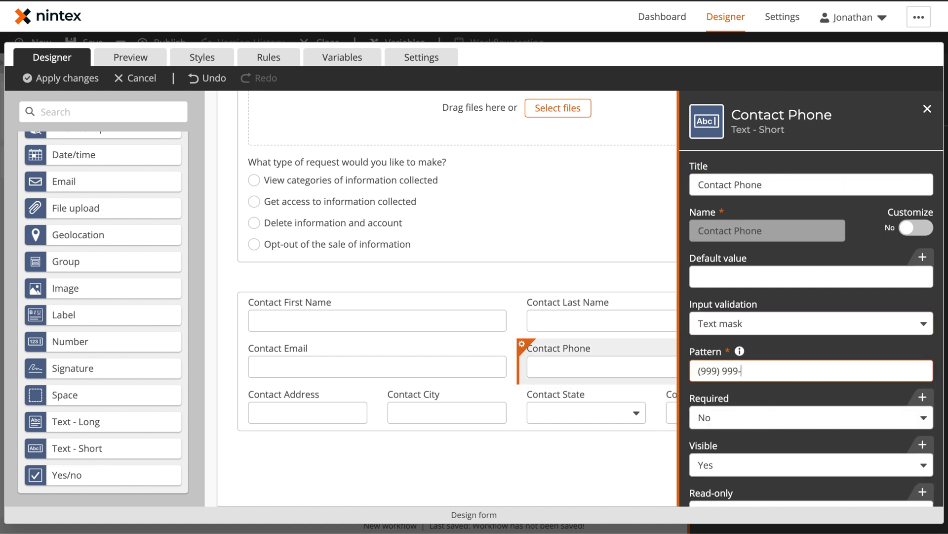
- Add a file upload titled Contact Verification Document below the contact address row and also accept compressed files
click(610, 466)
drag(99, 208, 557, 430)
triple_click(761, 189)
text(Contact Verification Document)
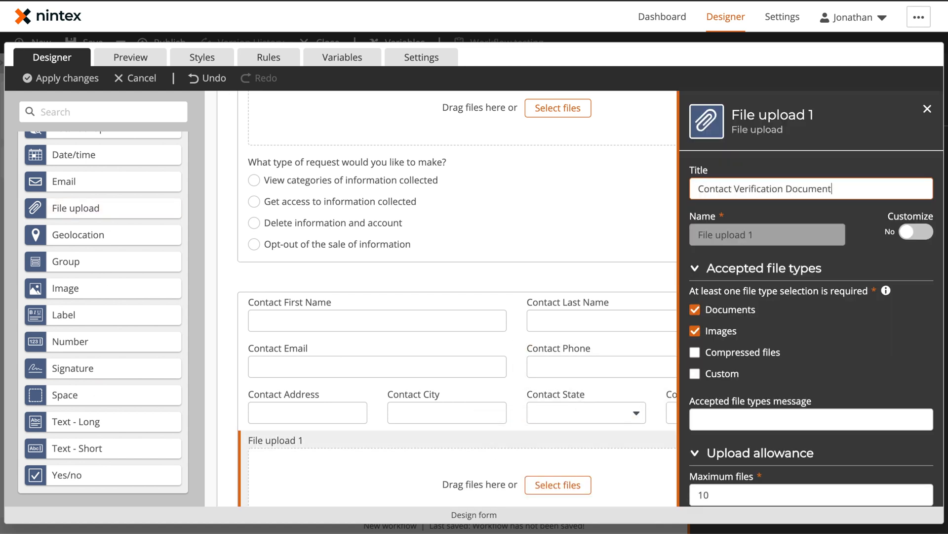
click(725, 352)
- Allow compressed files in the Signer Authorized Agent Permission file upload
scroll(511, 335, up, 4)
click(509, 321)
click(725, 352)
scroll(440, 366, down, 6)
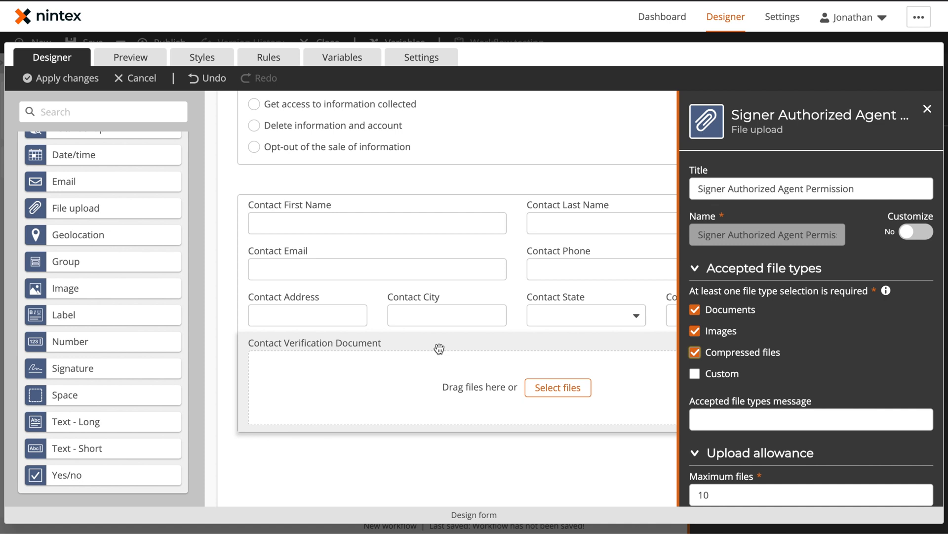
- Add a label named Signature Confirmation Instructions below the contact file upload, containing the certification statement that begins "By submitting this form, I hereby certify"
scroll(437, 356, up, 2)
scroll(445, 376, down, 2)
drag(74, 312, 487, 449)
click(811, 303)
text(By submitting this form, I hereby certify that the information entered into this form is complete, accurate, and up-to-date, and that I am the consumer who is the subject of the request or have been authorized by that consumer to act on his/her behalf, as indicated above. I understand that it may be necessary for <Company> to verify the identity of the consumer and/or authorized agent for this request, and additional information may be requested for this purpose.)
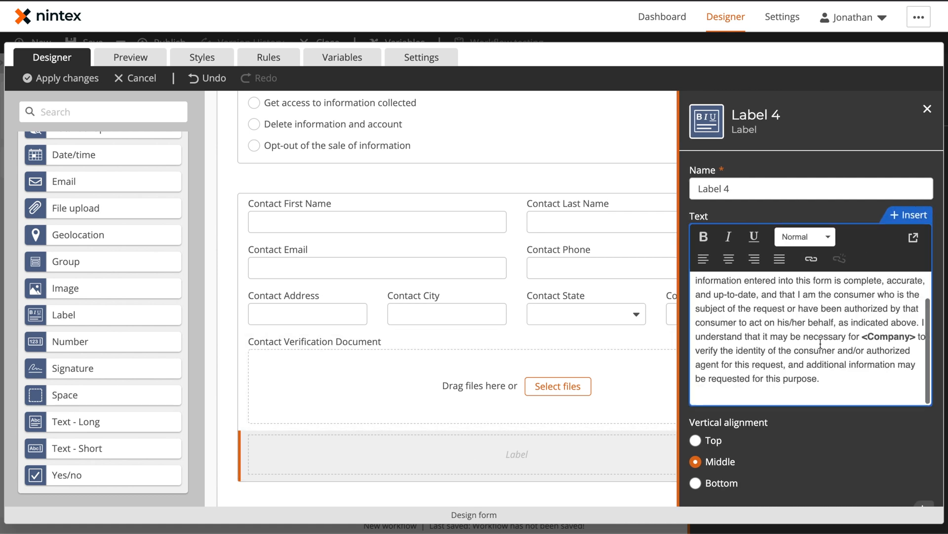
scroll(804, 317, up, 3)
click(760, 187)
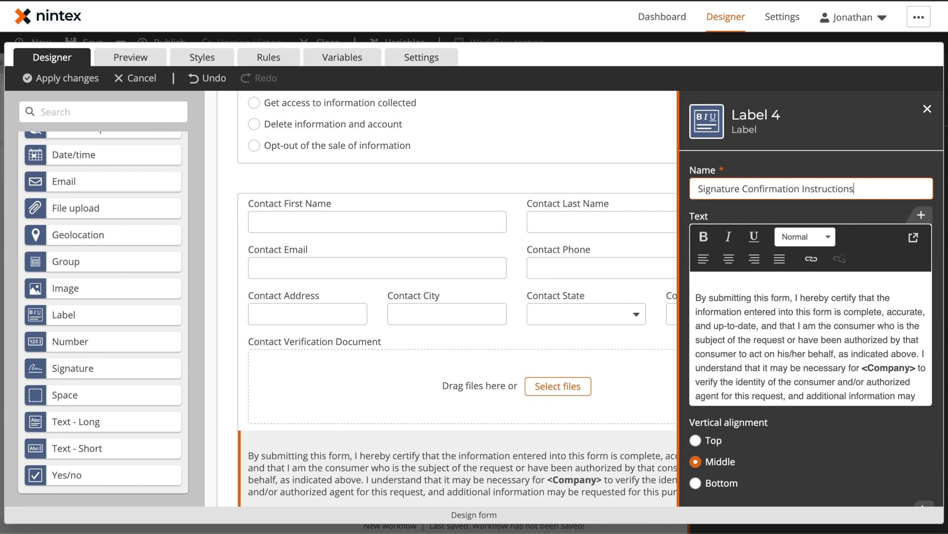
click(212, 394)
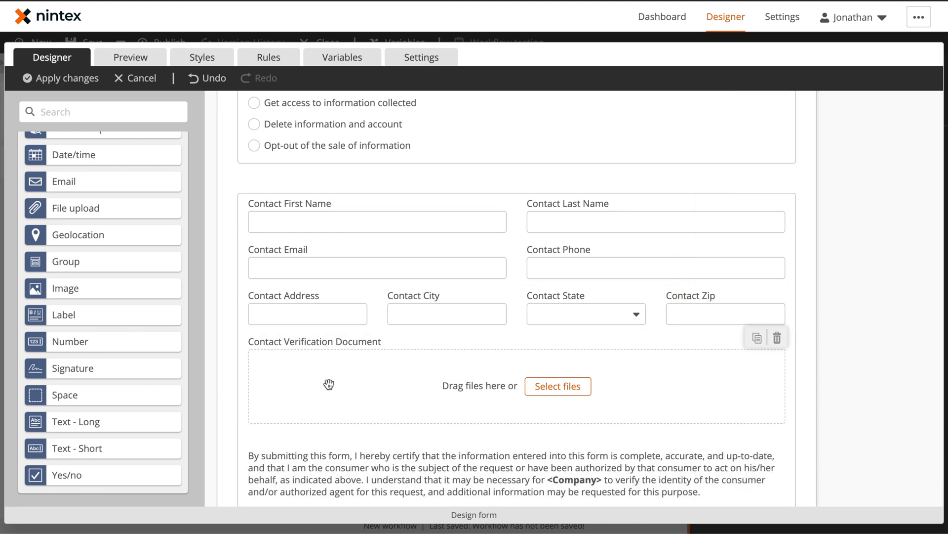
- Move the contact group inside the authorized agent group, directly below the request type question
scroll(437, 376, down, 1)
scroll(482, 184, up, 4)
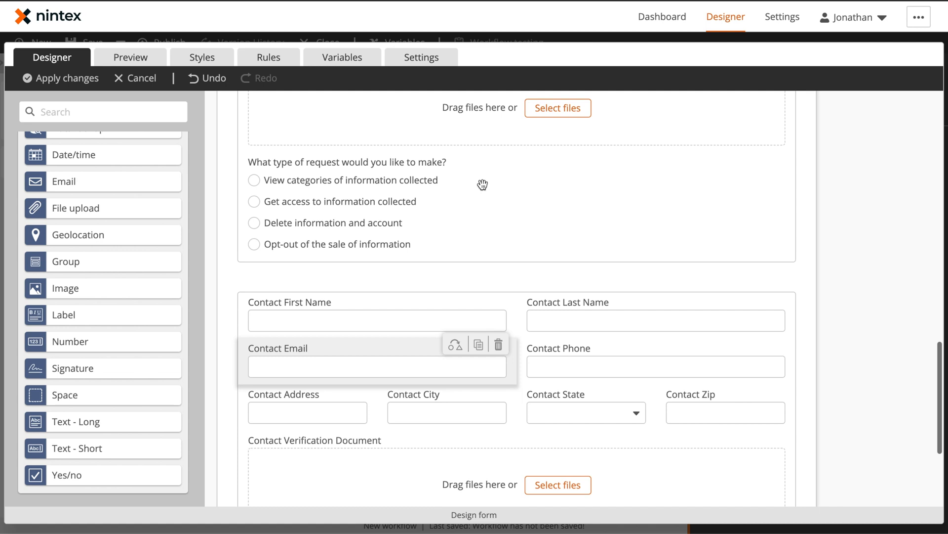
scroll(492, 331, up, 5)
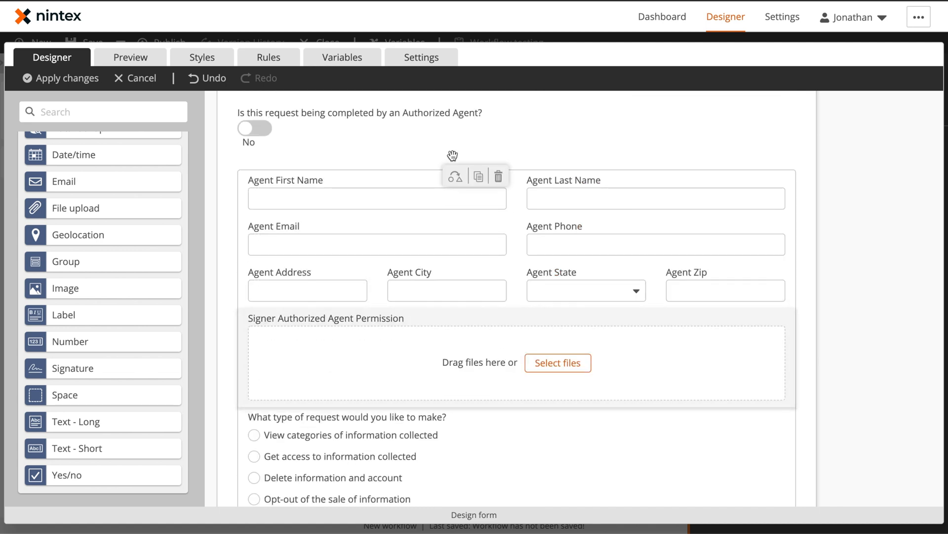
scroll(385, 244, down, 5)
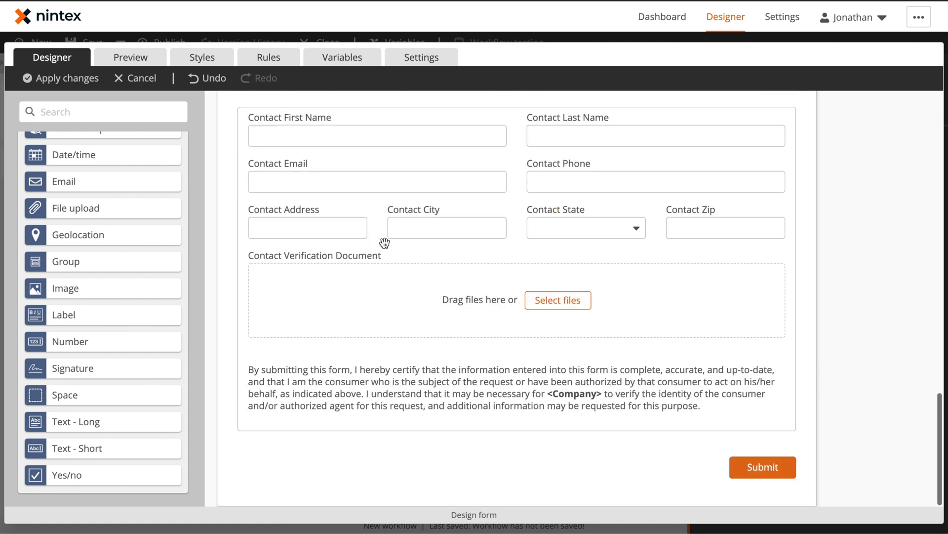
scroll(400, 245, up, 3)
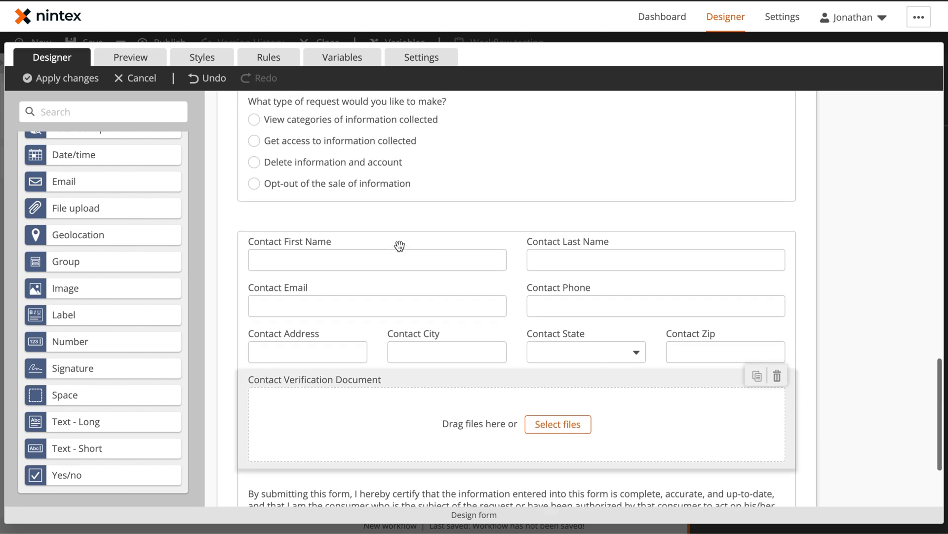
drag(410, 238, 420, 196)
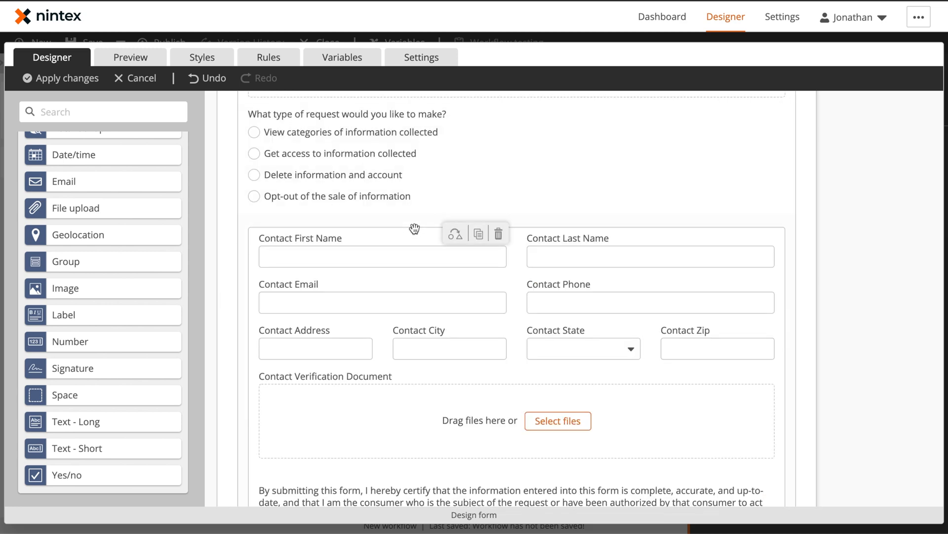
- Add a new group below the authorized agent group and name it Customer Request
scroll(415, 290, down, 3)
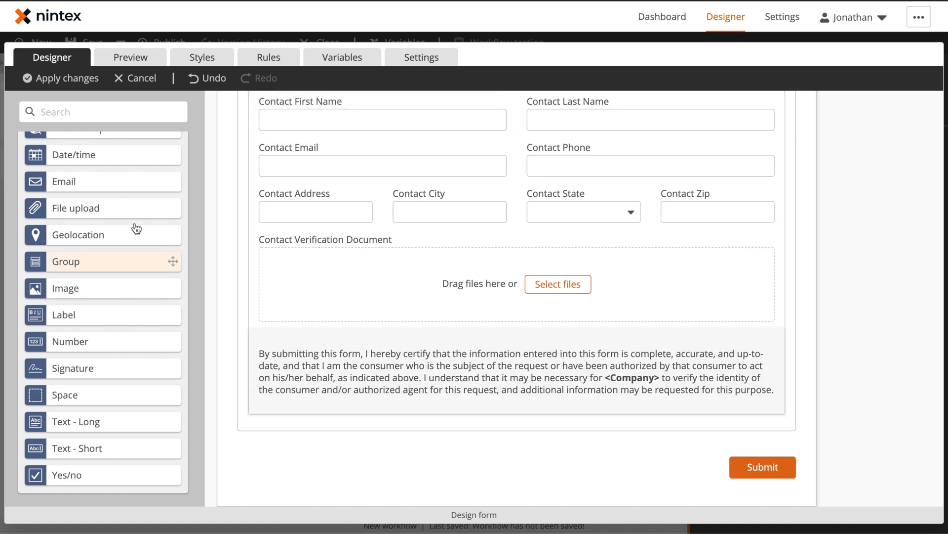
drag(75, 264, 528, 449)
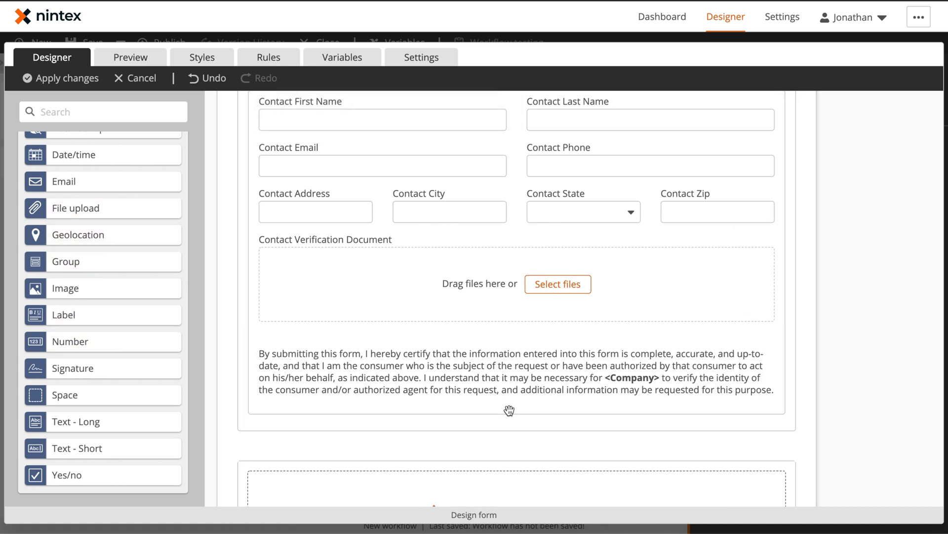
scroll(509, 410, down, 3)
click(523, 317)
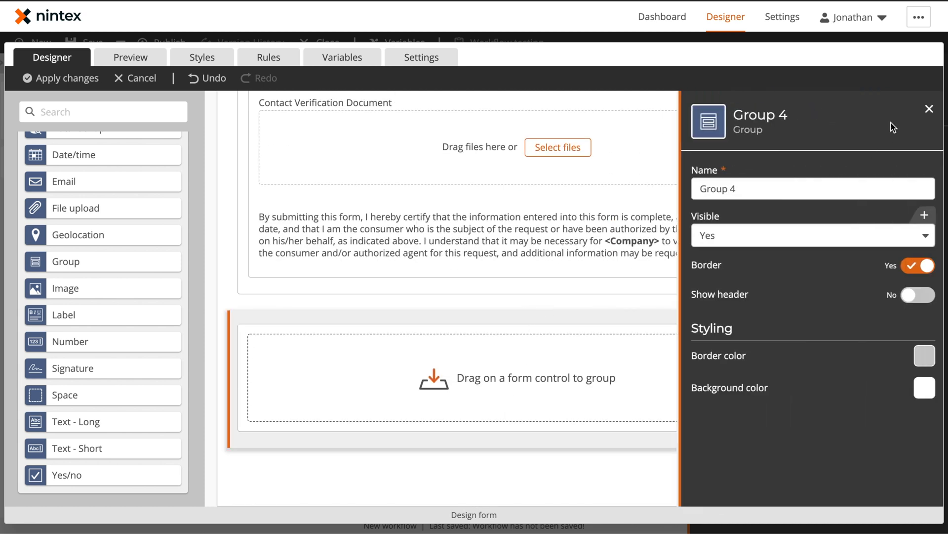
triple_click(744, 191)
text(Customer Request)
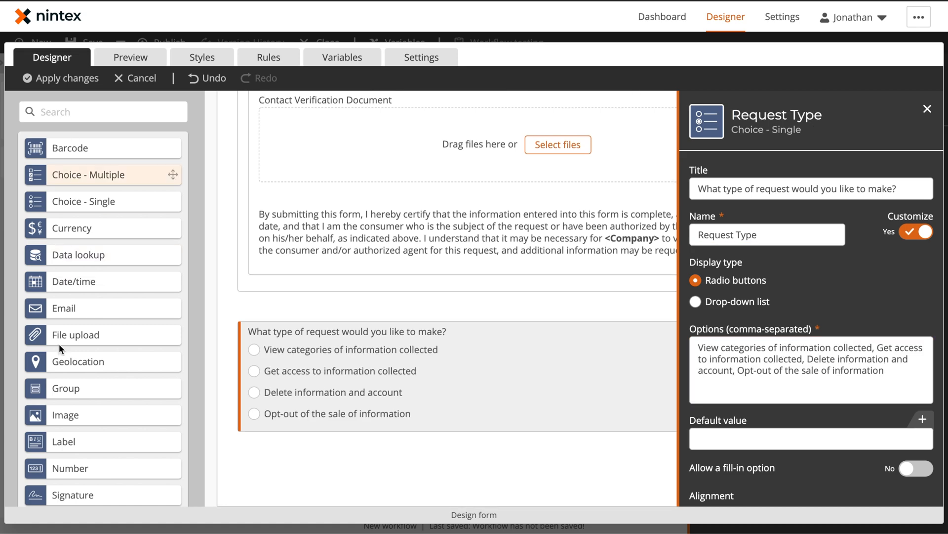
- Add fields titled First Name, Last Name, Email, Phone, Adress, City, State and Zip in a nested group below the customer request type question
drag(98, 448, 487, 401)
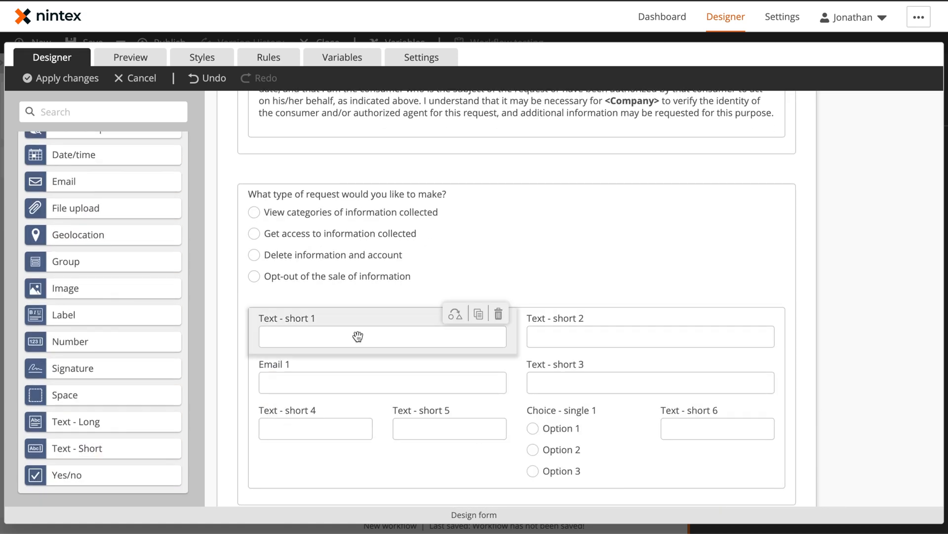
text(Adress)
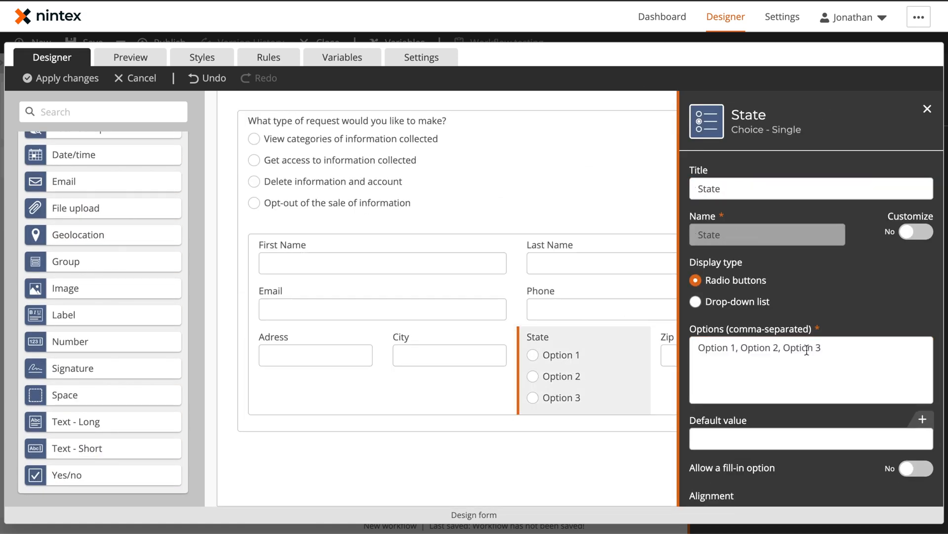
- Add a Verification Documentation file upload below the customer fields, plus a label named Verification Instructions containing the same certification statement
drag(99, 208, 551, 413)
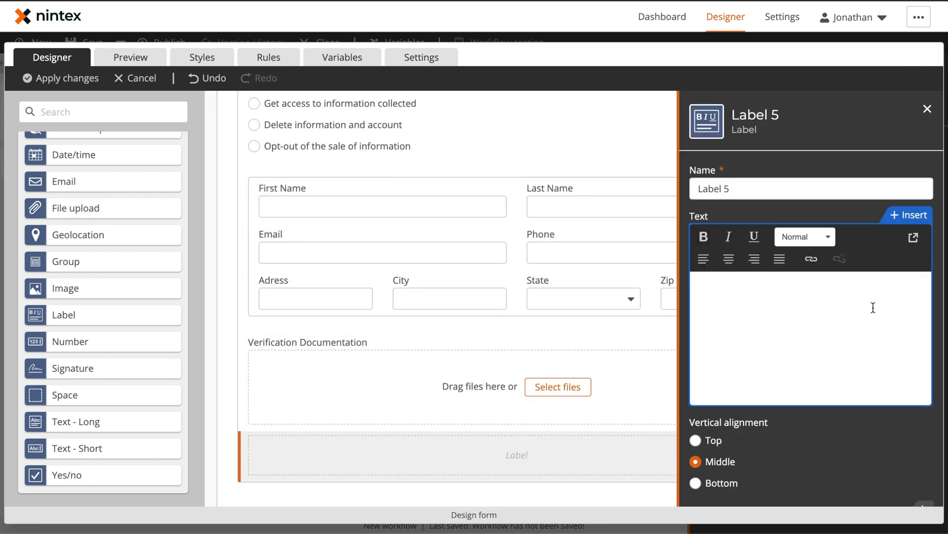
click(745, 189)
key(ctrl+a)
text(V)
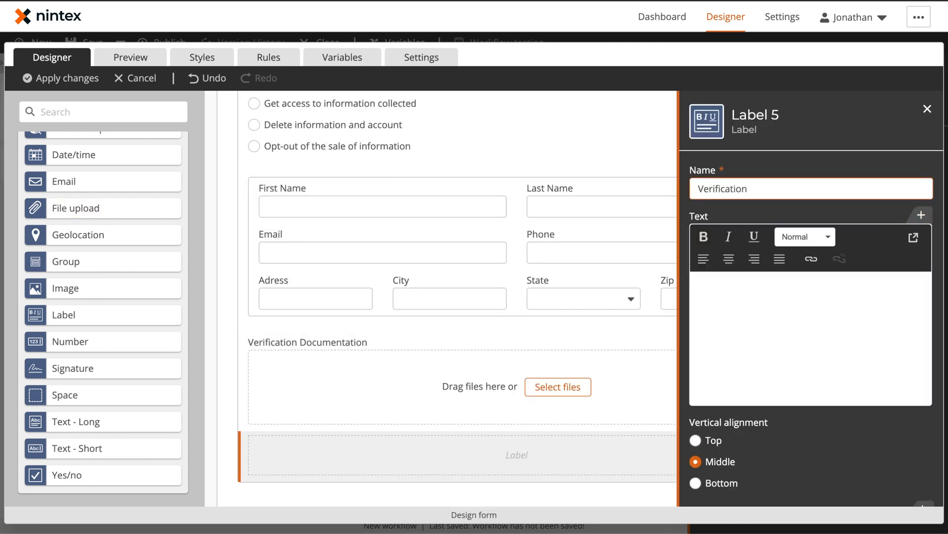
text(erification Instructions)
text(By submitting this form, I hereby certify that the information entered into this form is complete, accurate, and up-to-date, and that I am the consumer who is the subject of the request or have been authorized by that consumer to act on his/her behalf, as indicated above. I understand that it may be necessary for <Company> to verify the identity of the consumer and/or authorized agent for this request, and additional information may be requested for this purpose.)
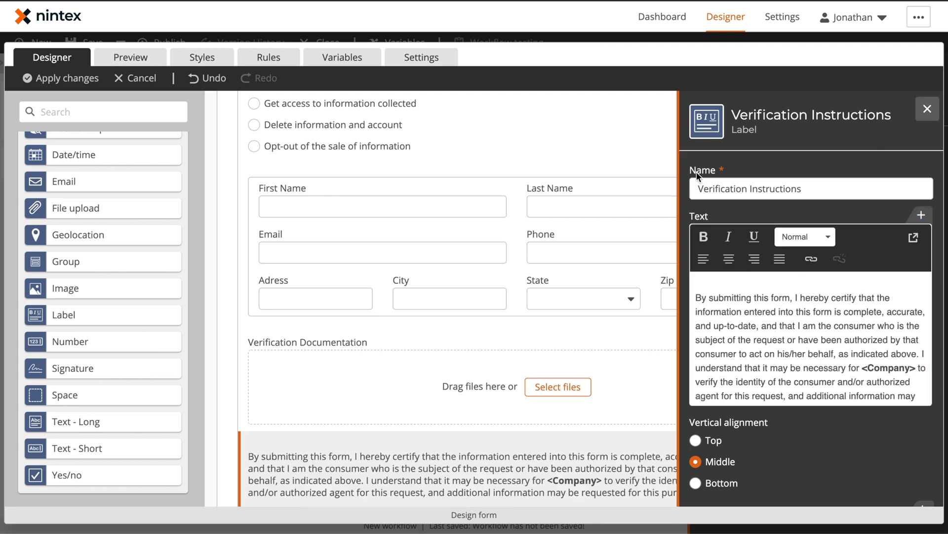
- Preview the form, collapse the Authorized Agent explanation, and try View categories of information collected in the agent section
click(131, 58)
scroll(304, 228, down, 3)
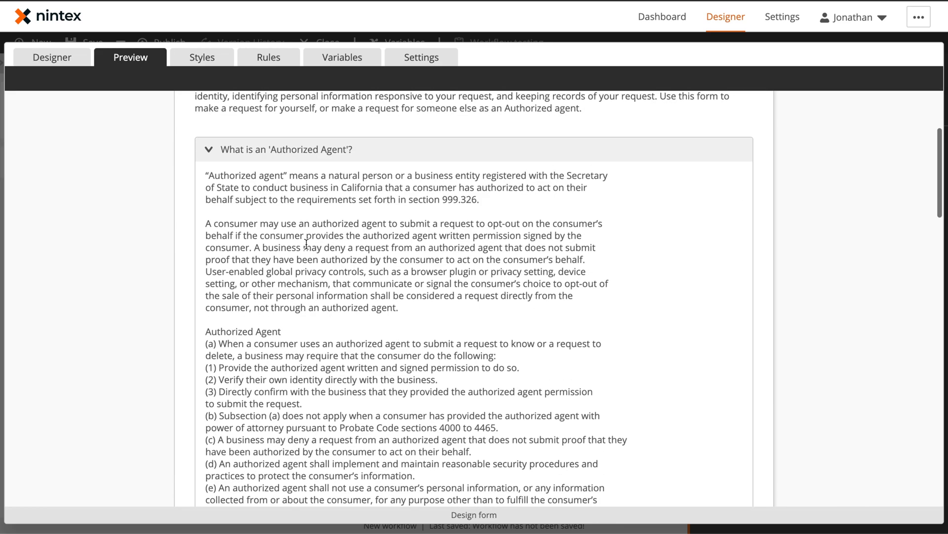
click(210, 186)
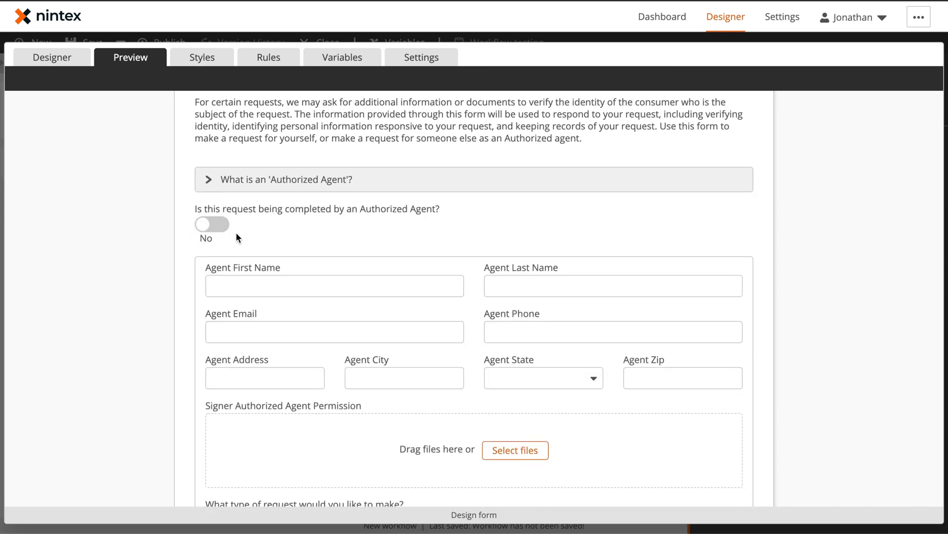
scroll(236, 232, down, 3)
scroll(366, 331, down, 2)
click(294, 334)
click(288, 291)
scroll(289, 292, down, 5)
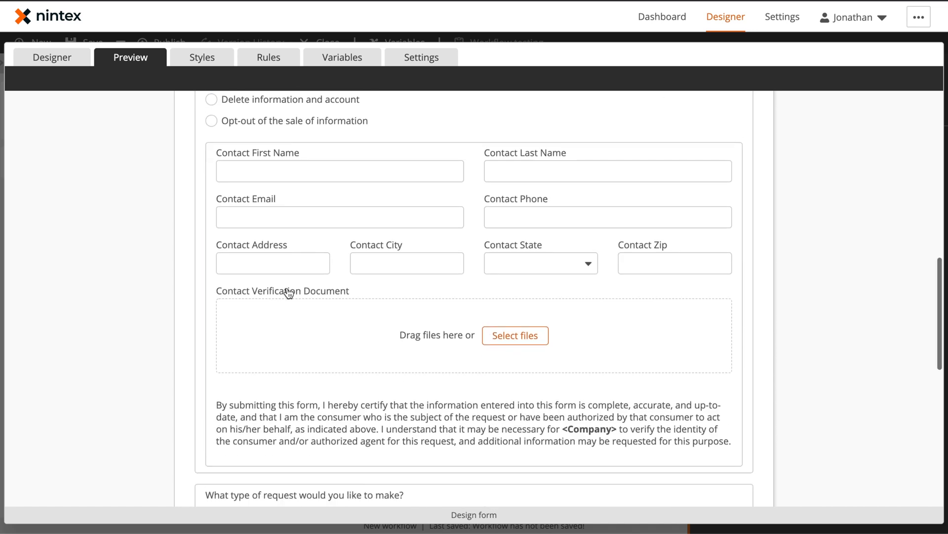
- Check the Contact State choices and review the remaining agent and customer sections in the form preview
click(560, 251)
scroll(536, 366, down, 10)
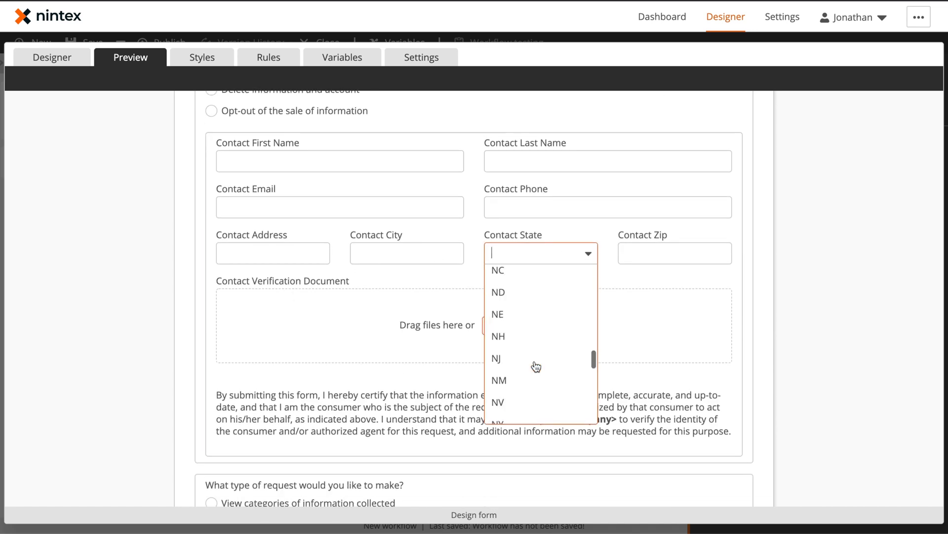
click(733, 375)
scroll(733, 374, down, 8)
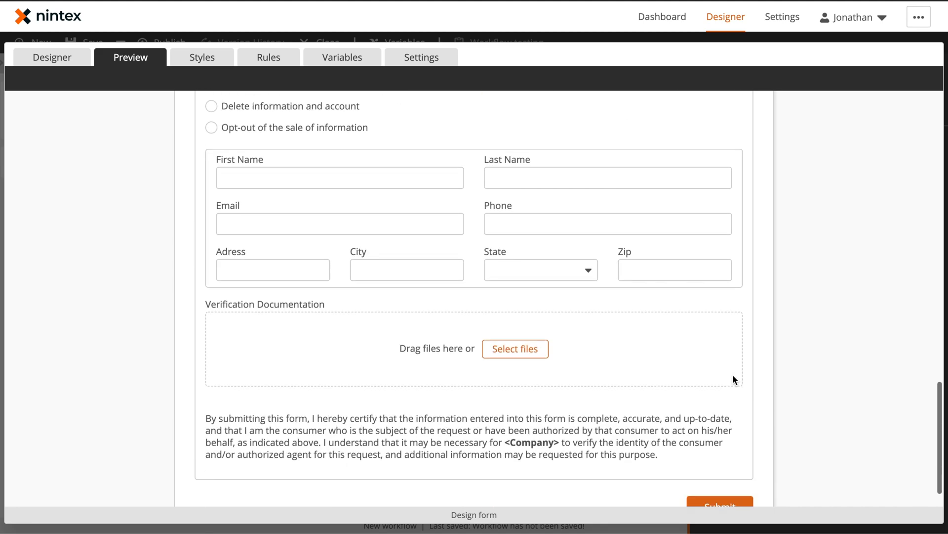
scroll(292, 182, up, 6)
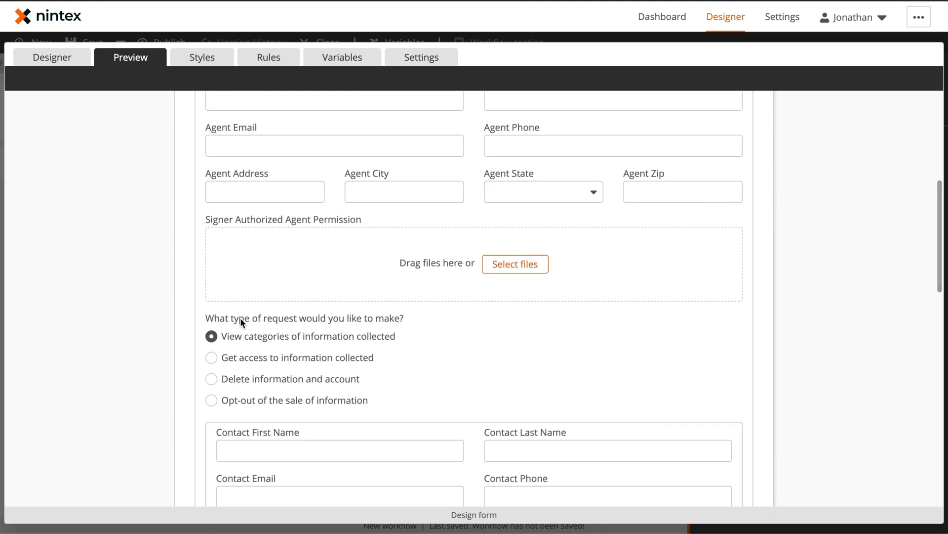
scroll(240, 317, up, 7)
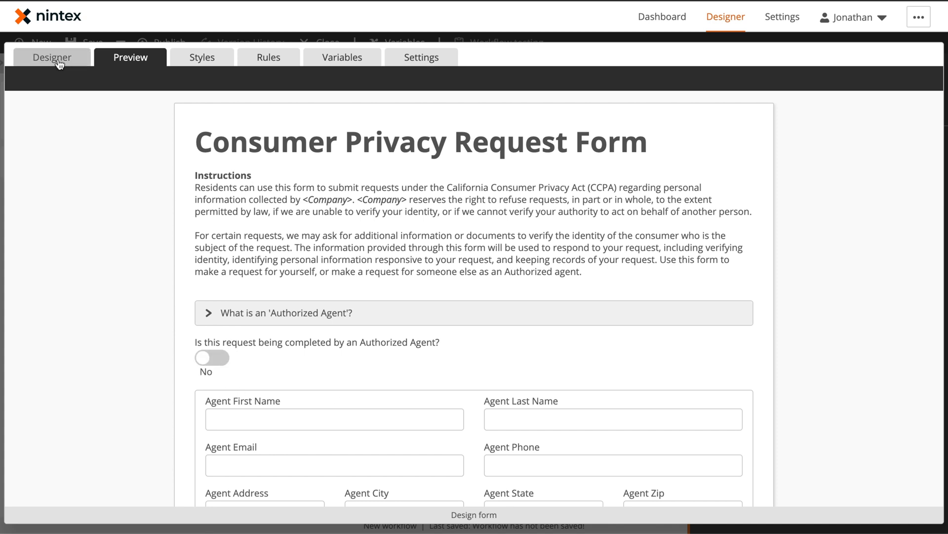
- Start a form rule named Show Agent Fields or Customer Fields, conditioned on the authorized agent request question being Yes
click(290, 63)
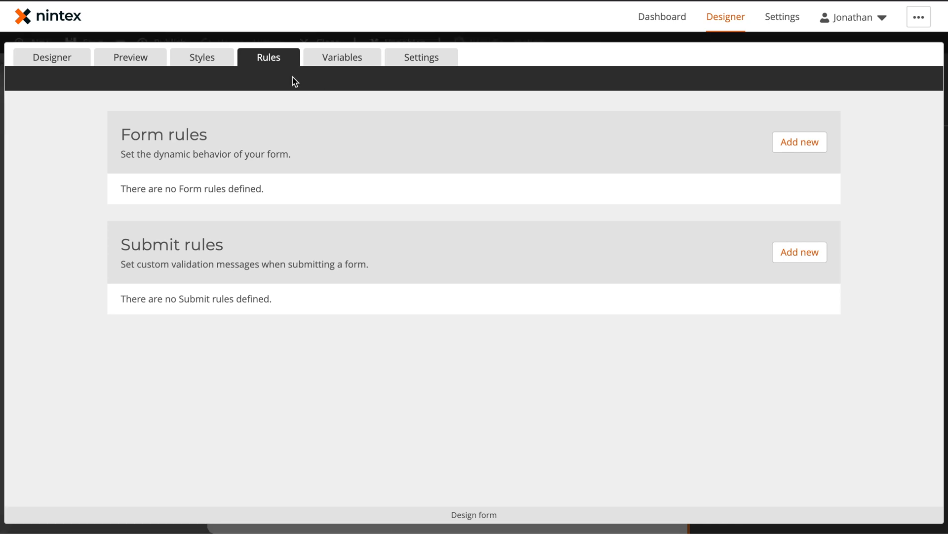
click(802, 148)
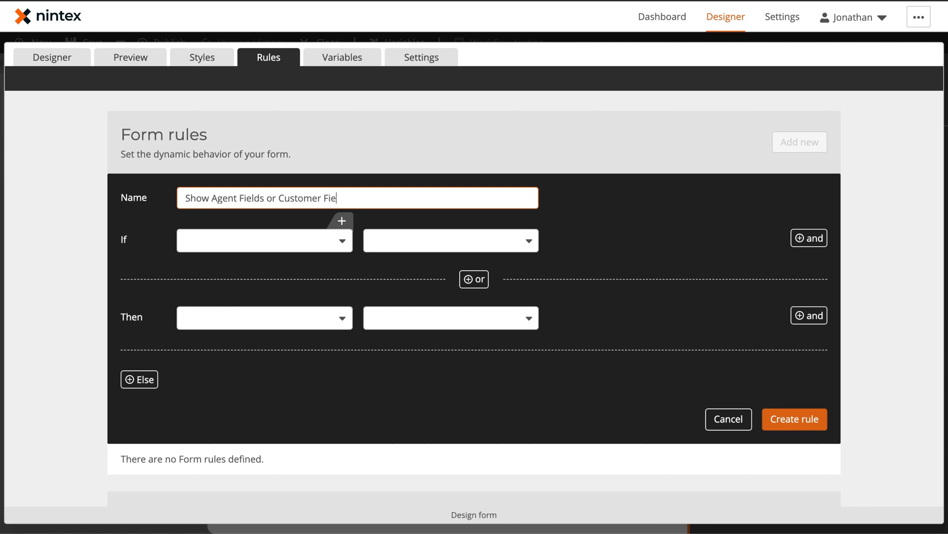
click(213, 242)
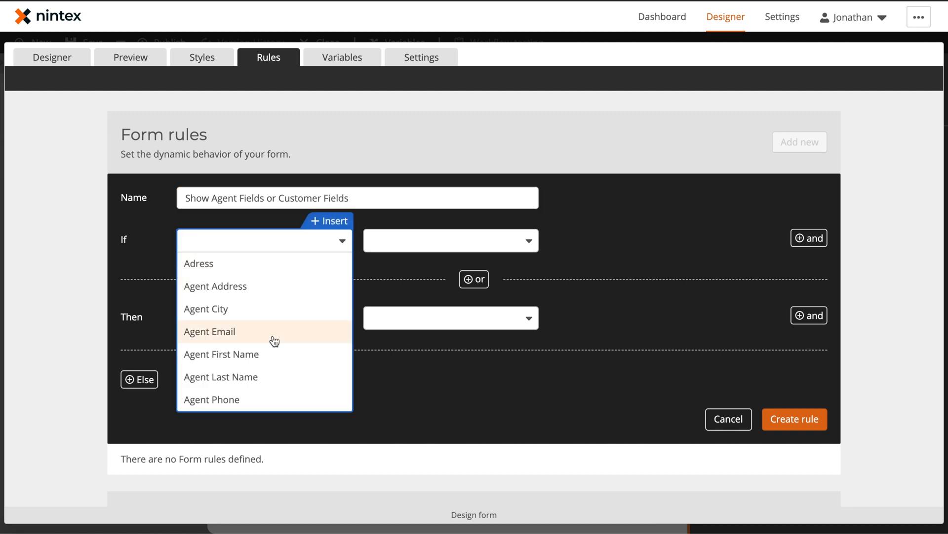
scroll(274, 336, down, 2)
scroll(274, 340, down, 5)
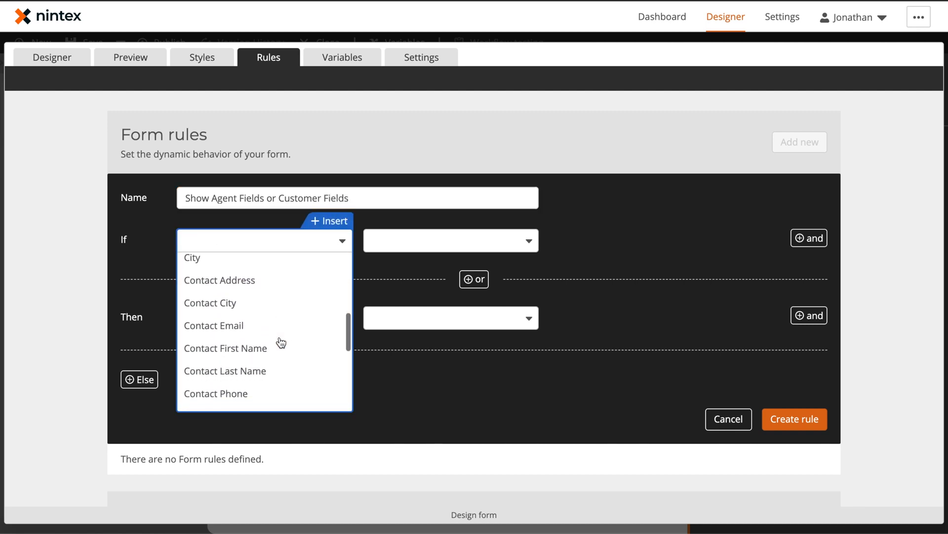
scroll(275, 343, down, 3)
click(286, 326)
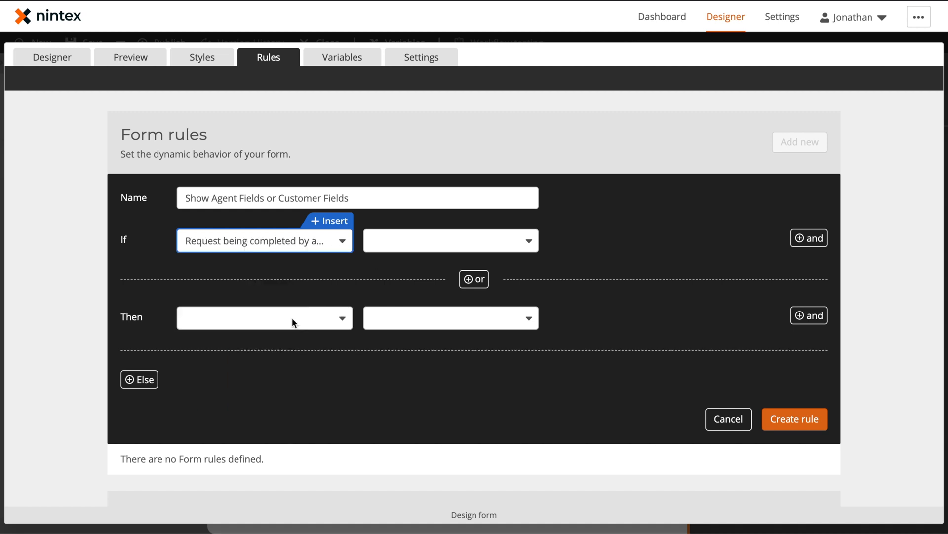
click(455, 241)
click(449, 291)
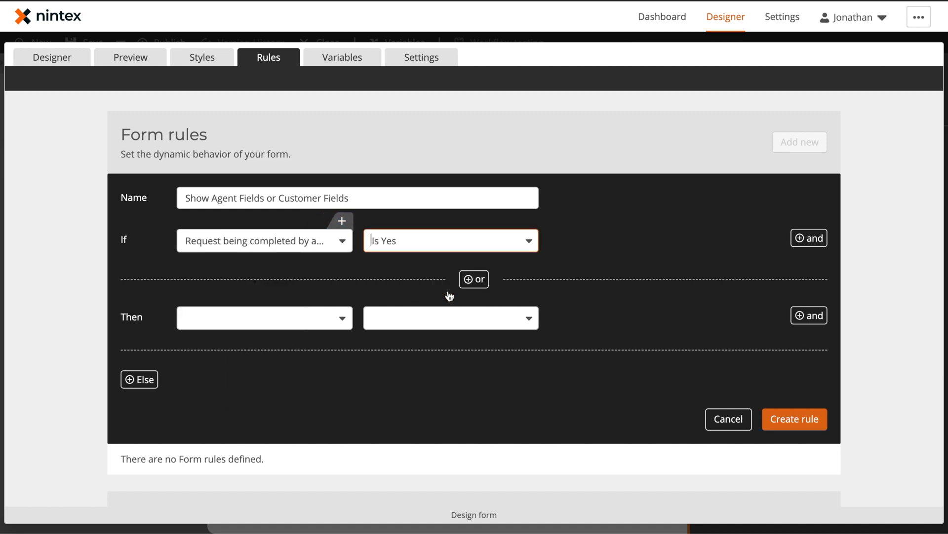
- Set the rule's Then action to make Authorized Agent Fields visible, with Visible set to Yes
click(293, 325)
scroll(275, 417, down, 5)
scroll(275, 419, down, 4)
scroll(274, 418, up, 5)
scroll(271, 417, down, 2)
scroll(271, 417, up, 2)
scroll(261, 416, down, 1)
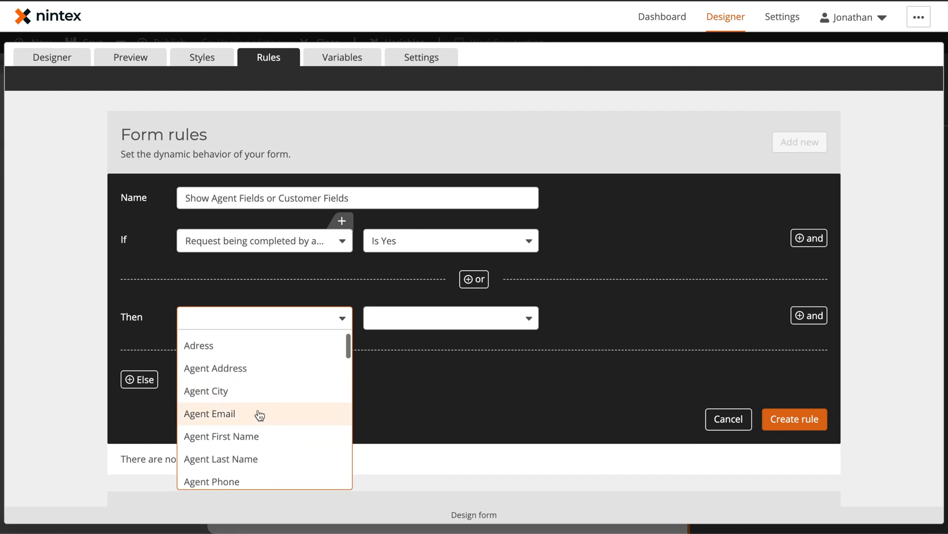
scroll(259, 455, down, 5)
scroll(259, 455, down, 1)
scroll(259, 455, up, 1)
click(261, 457)
click(446, 317)
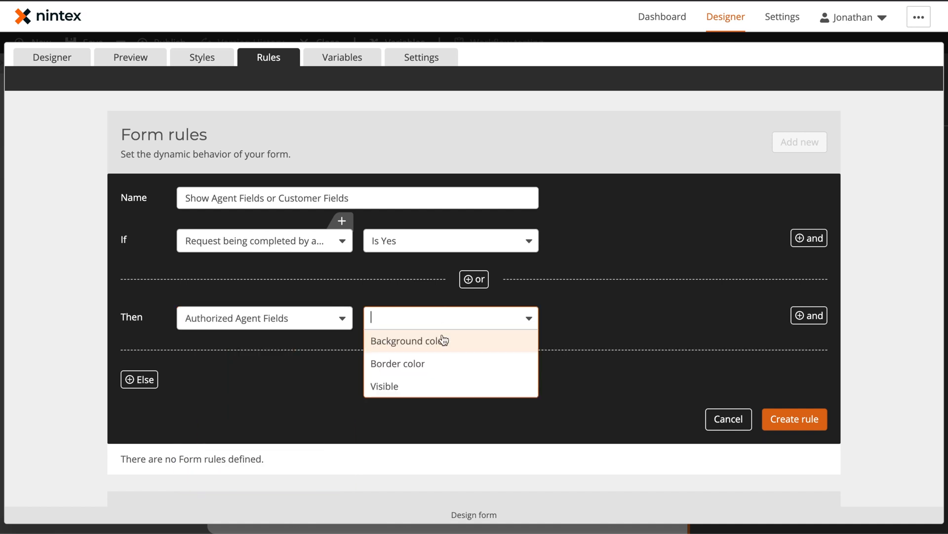
click(434, 386)
click(591, 322)
click(589, 342)
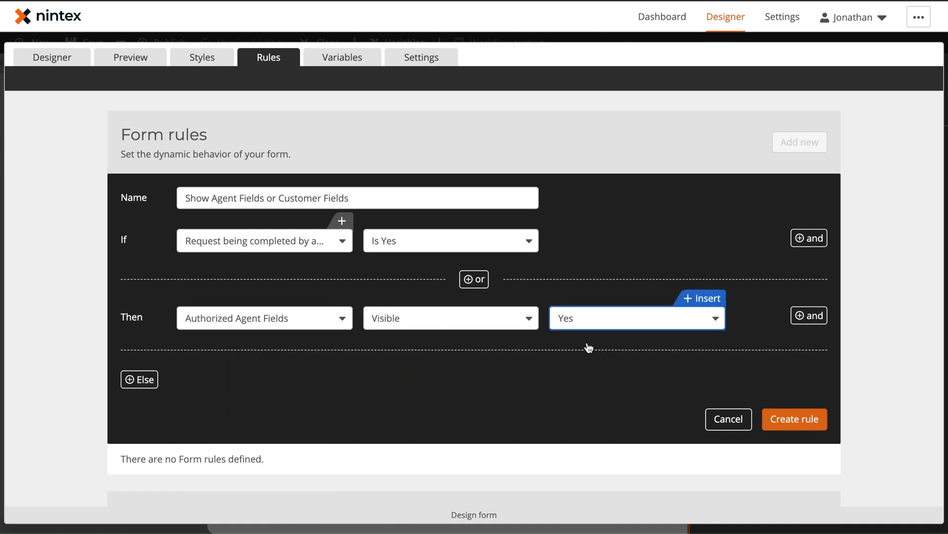
- Add a second Then action that sets Visible to No for Customer Request, and create the rule
click(813, 317)
click(289, 368)
scroll(291, 324, down, 5)
scroll(294, 324, down, 5)
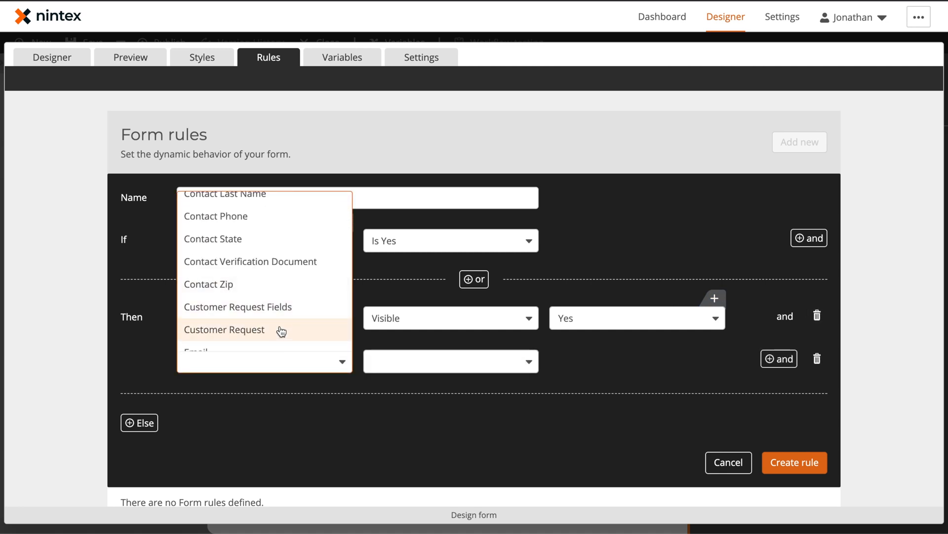
scroll(294, 316, down, 2)
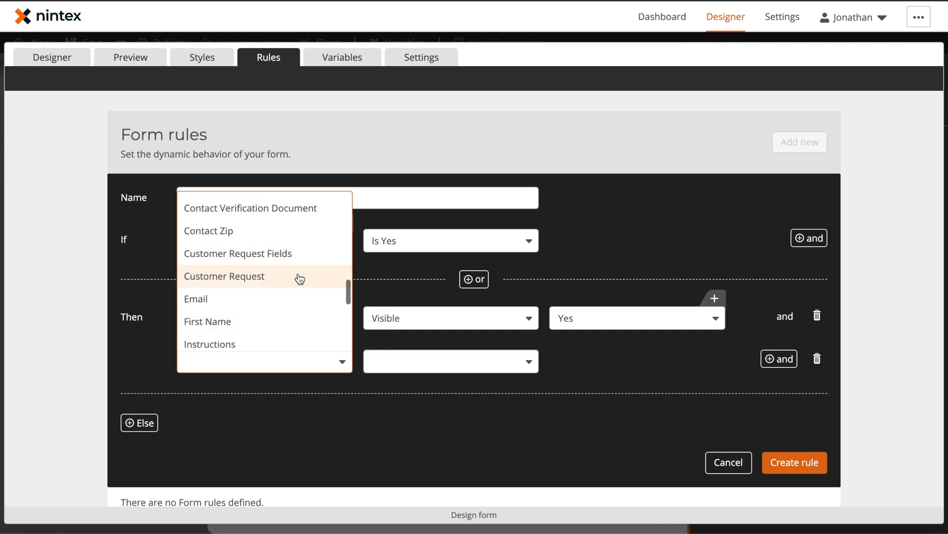
click(298, 276)
click(435, 361)
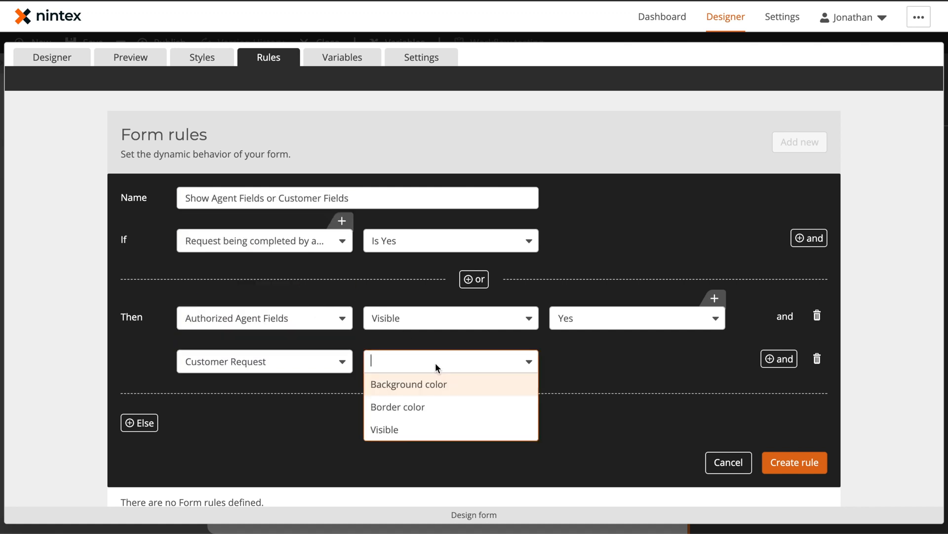
click(430, 426)
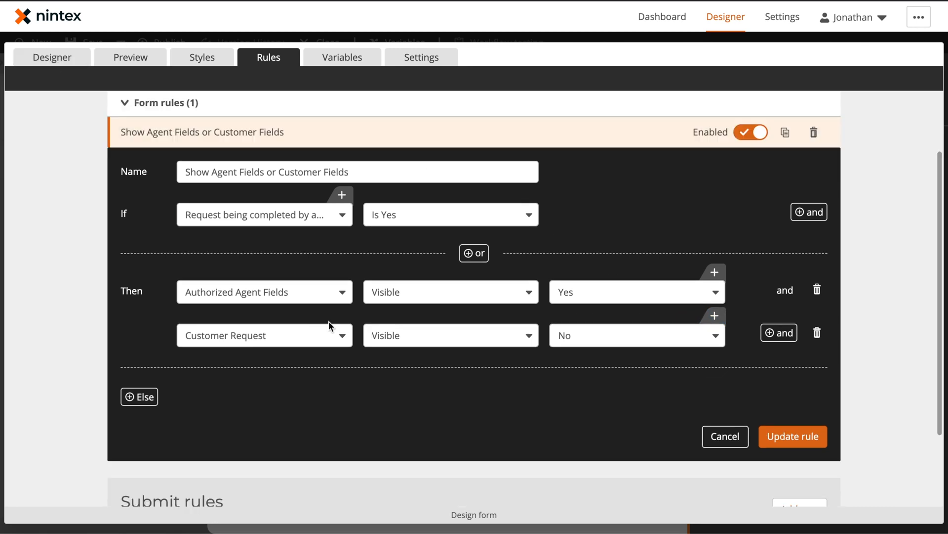
- Add an Else branch to the rule that sets Visible to No for Authorized Agent Fields
click(134, 398)
click(233, 398)
scroll(257, 336, down, 4)
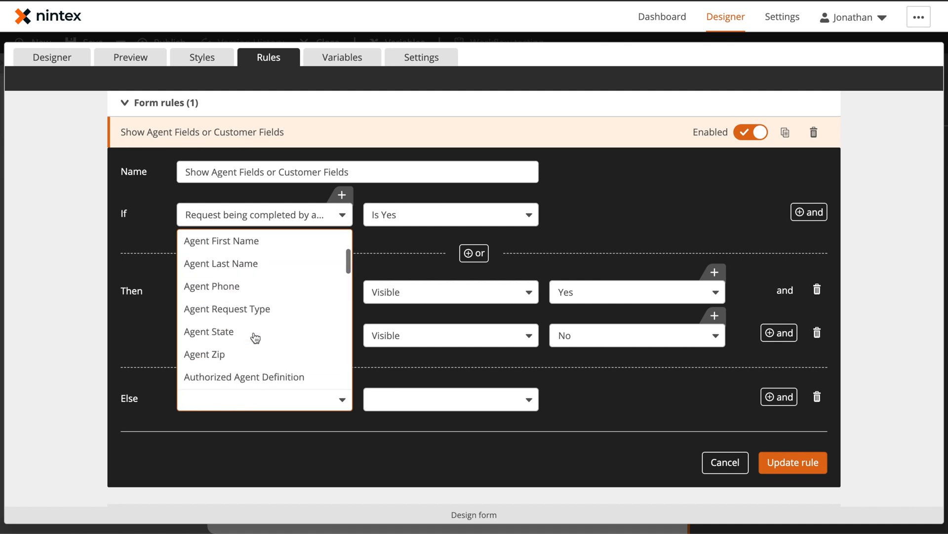
click(260, 328)
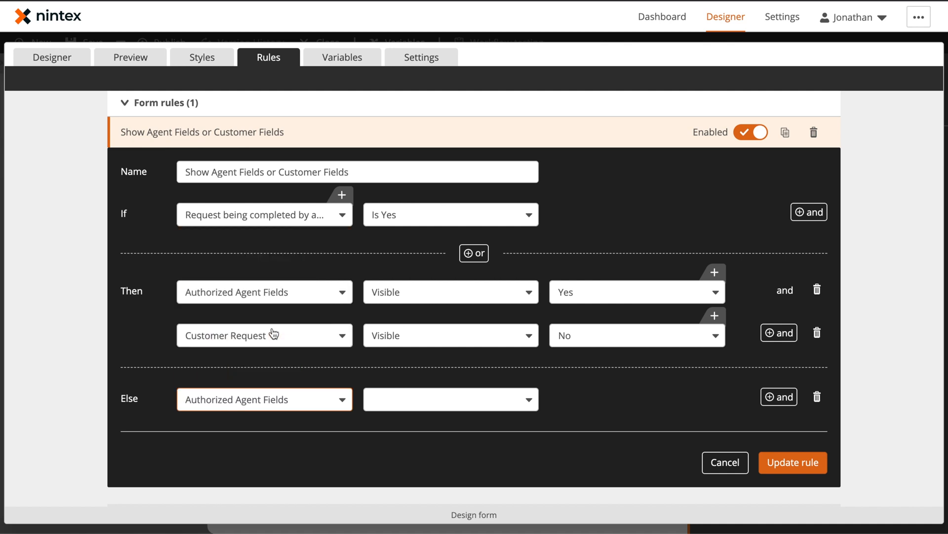
click(423, 403)
click(419, 468)
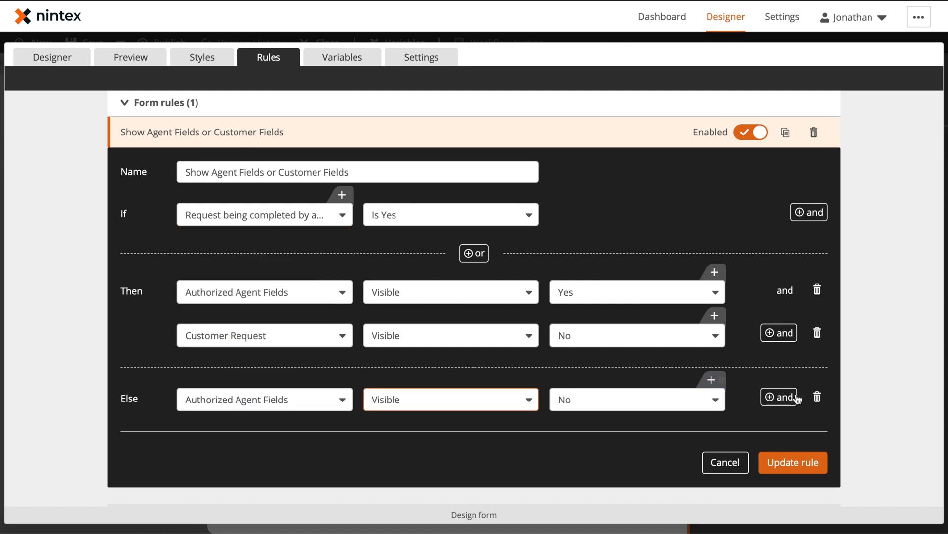
- Add a second Else action that makes Customer Request visible, and update the rule
click(779, 397)
click(270, 445)
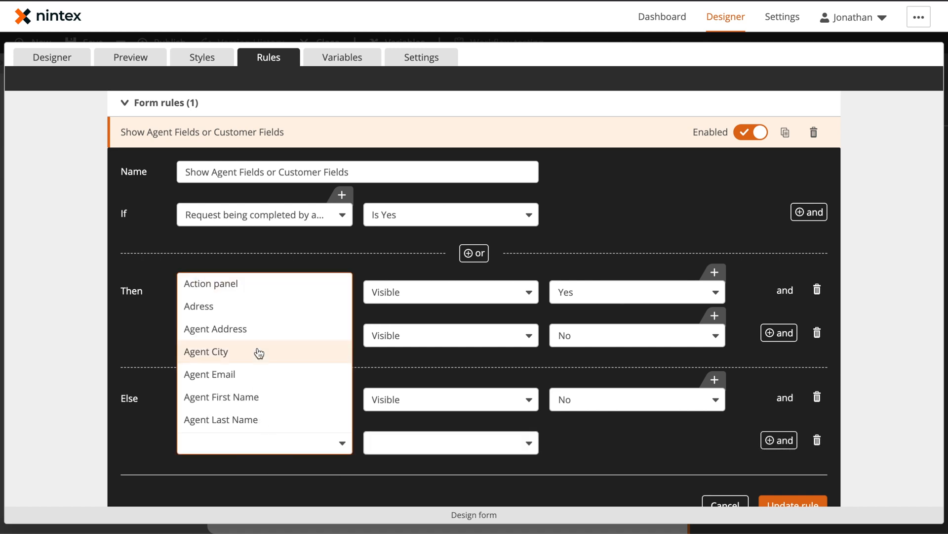
scroll(258, 352, down, 6)
scroll(257, 351, down, 10)
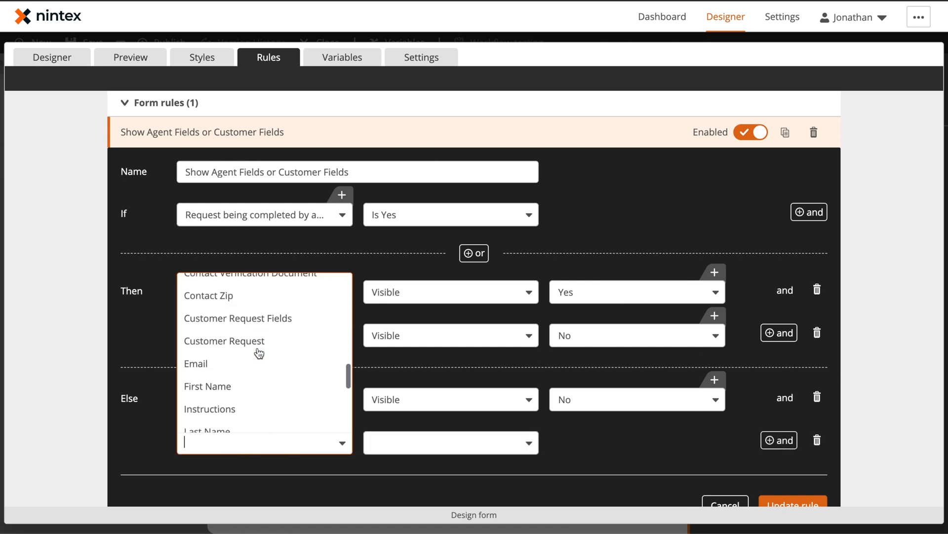
click(266, 330)
click(430, 447)
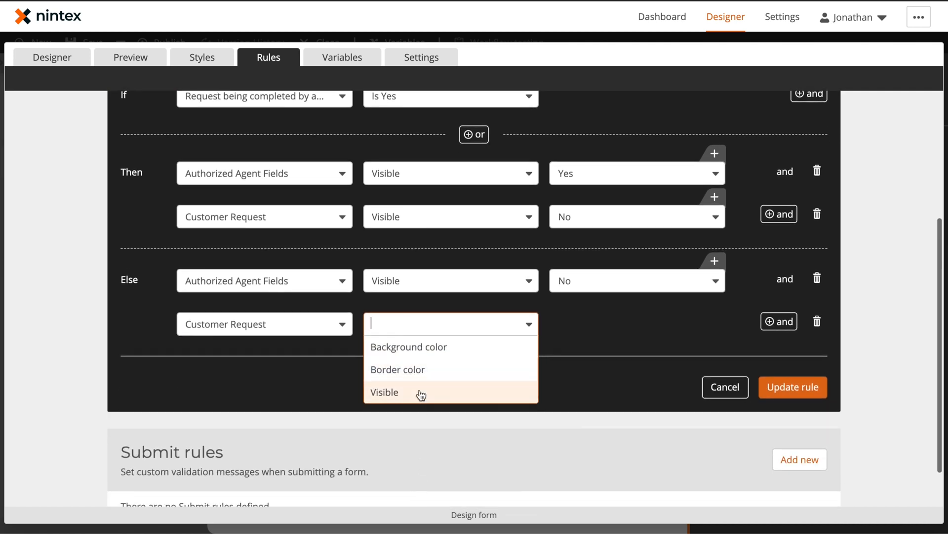
click(421, 394)
click(596, 317)
click(596, 352)
click(792, 387)
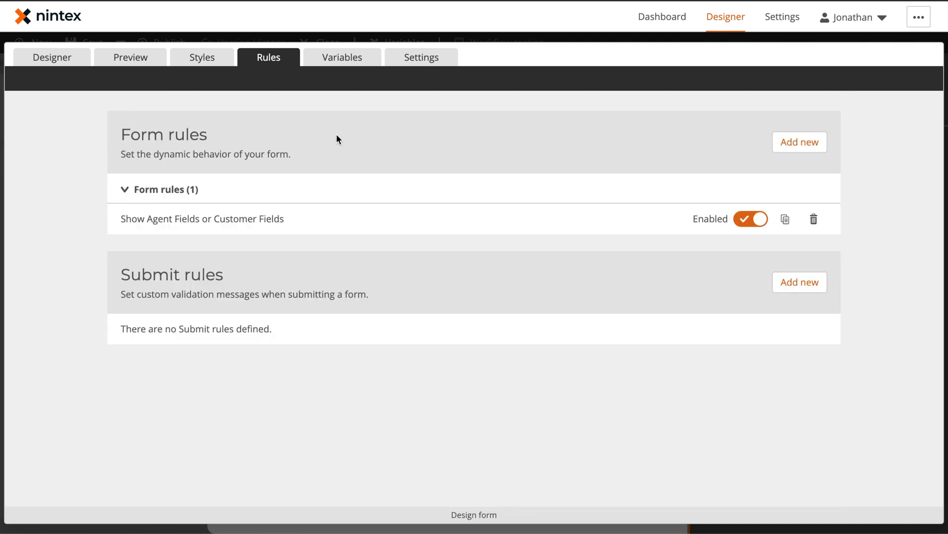
- Preview the form, switch the Authorized Agent question to Yes, and check which request and contact fields are shown
click(147, 63)
scroll(303, 277, down, 11)
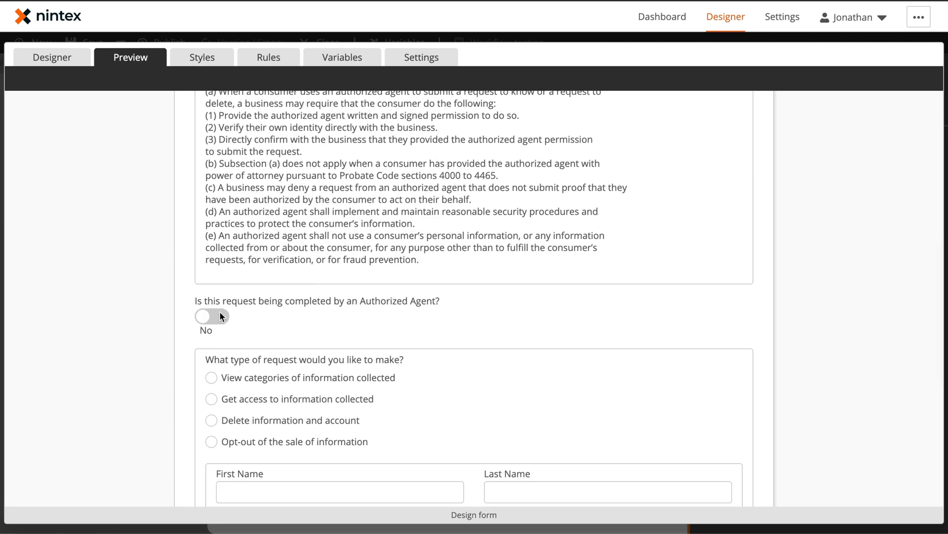
scroll(303, 278, down, 3)
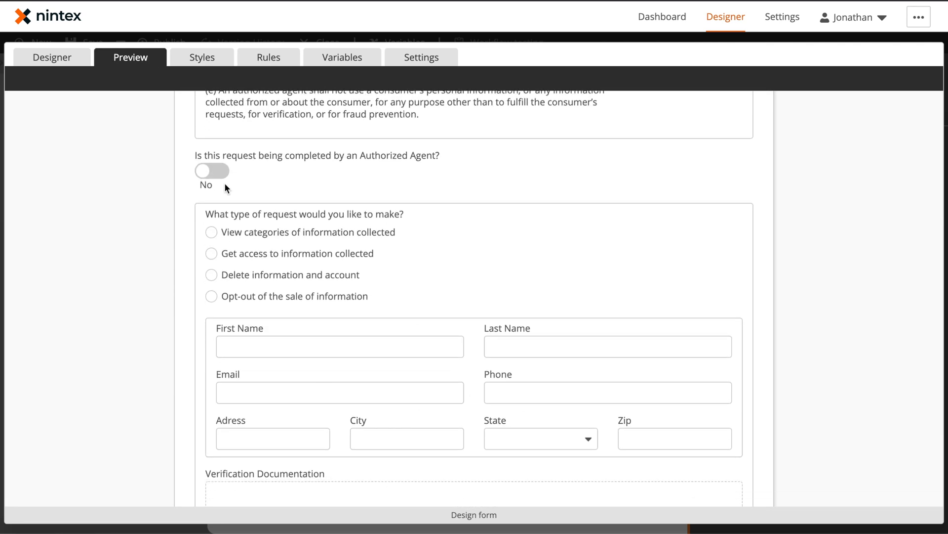
click(214, 172)
scroll(356, 303, down, 9)
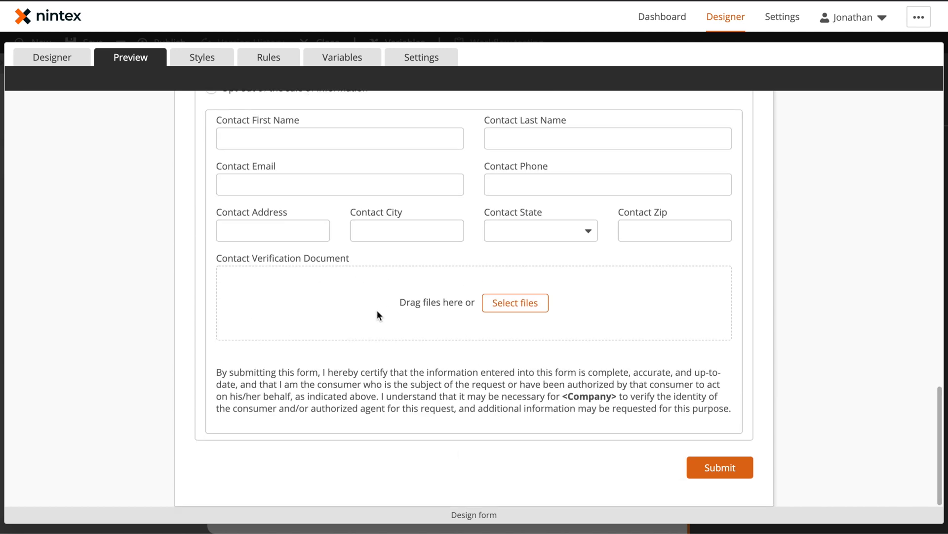
scroll(425, 289, up, 3)
scroll(398, 314, up, 8)
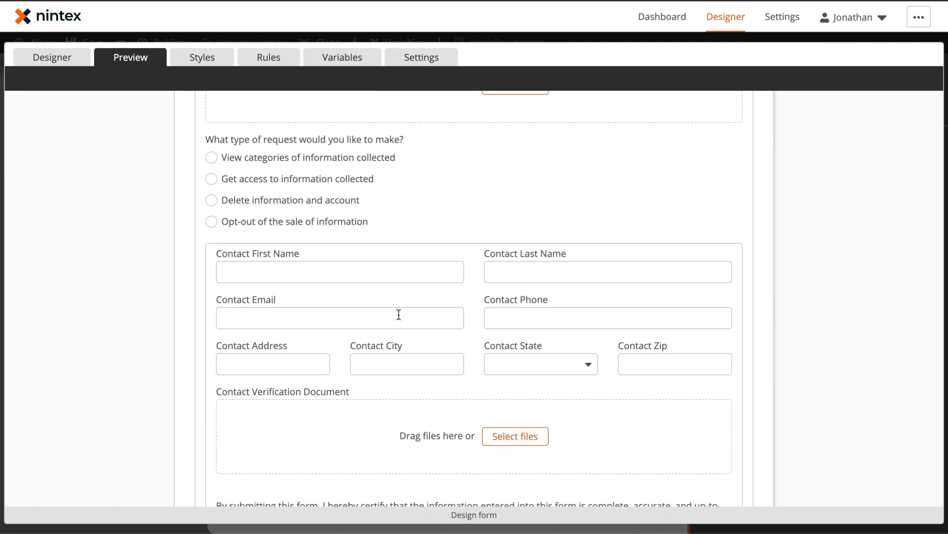
- Apply the form design changes and return to the workflow canvas, closing the variables list and Start event settings
click(67, 64)
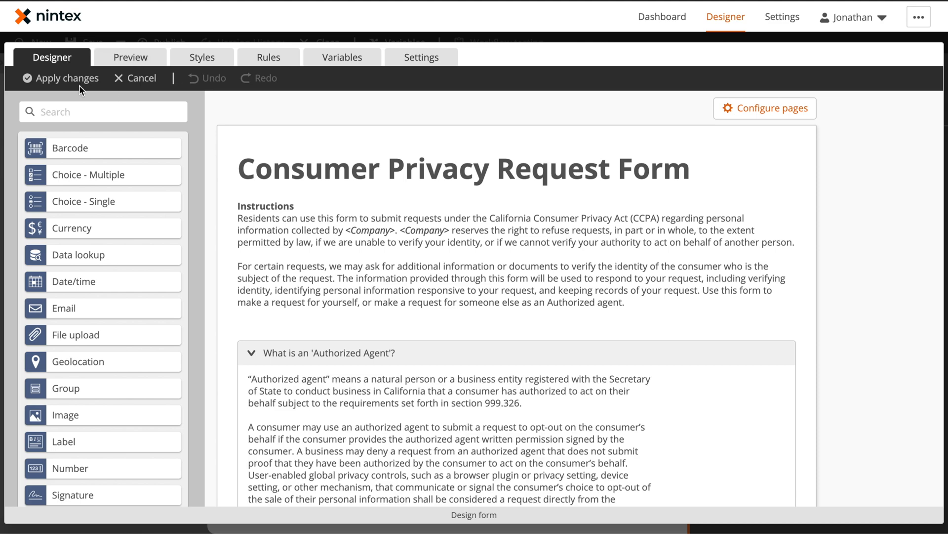
click(68, 76)
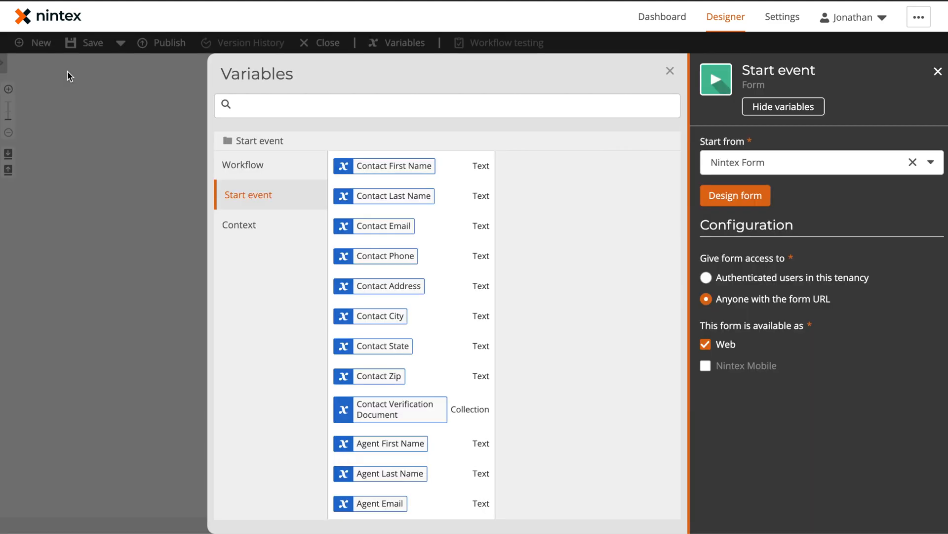
click(674, 75)
click(501, 301)
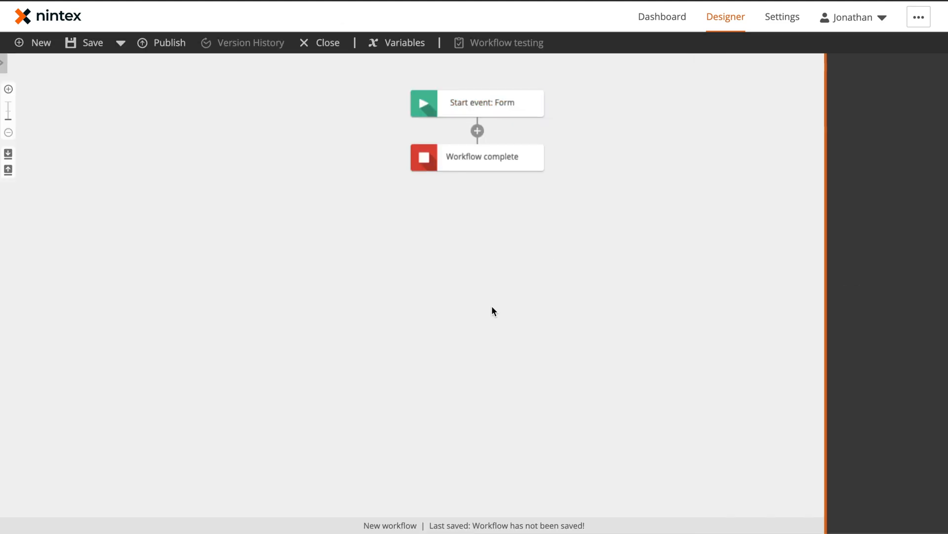